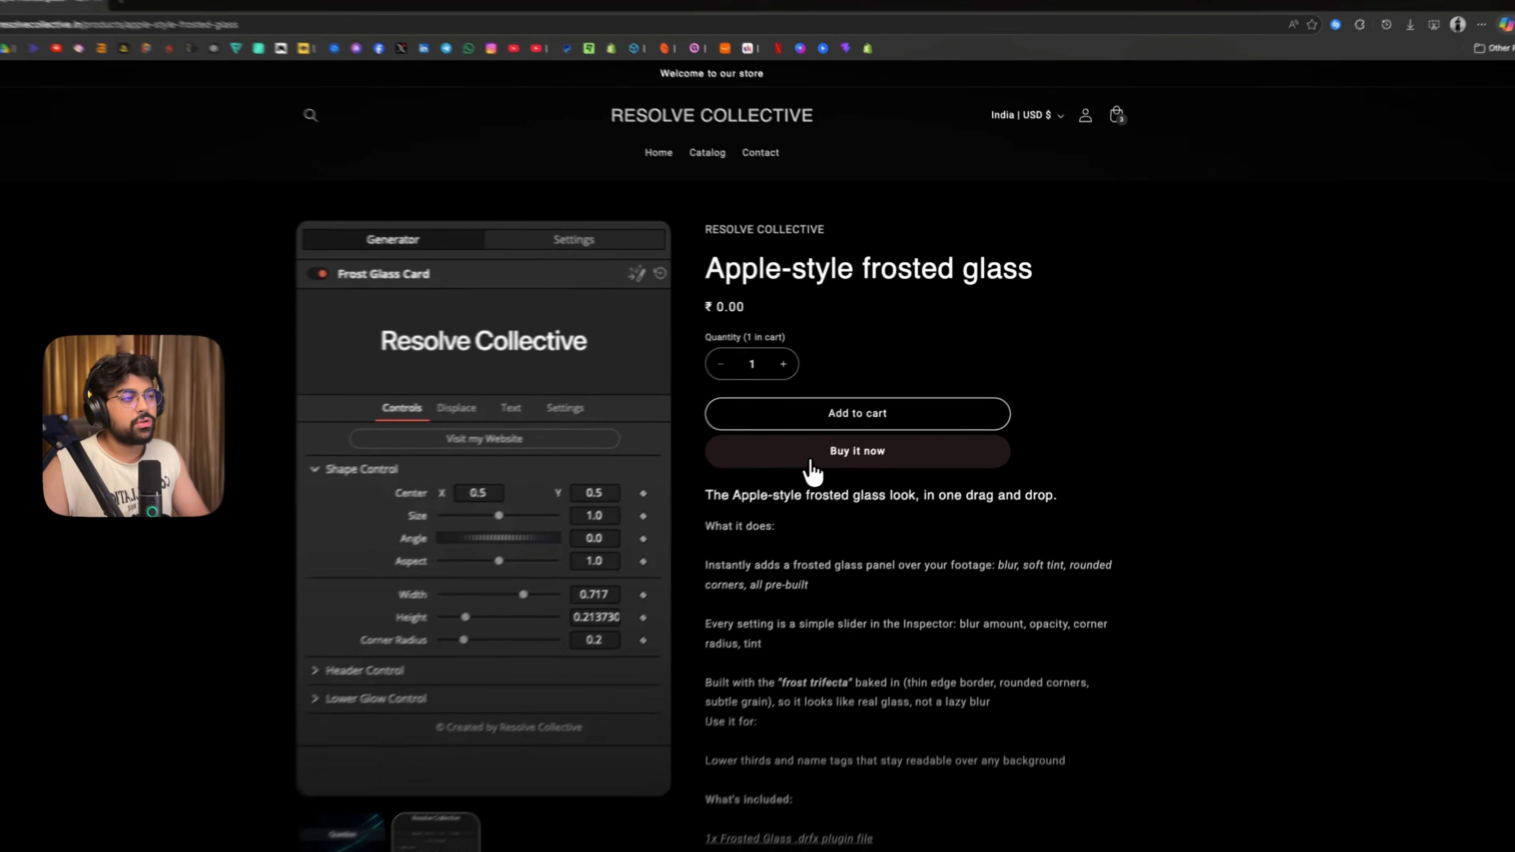
- Get the Apple-style frosted glass plugin, open its Frost Glass .drfx file in DaVinci Resolve, and decline overwriting the existing bundle
click(843, 448)
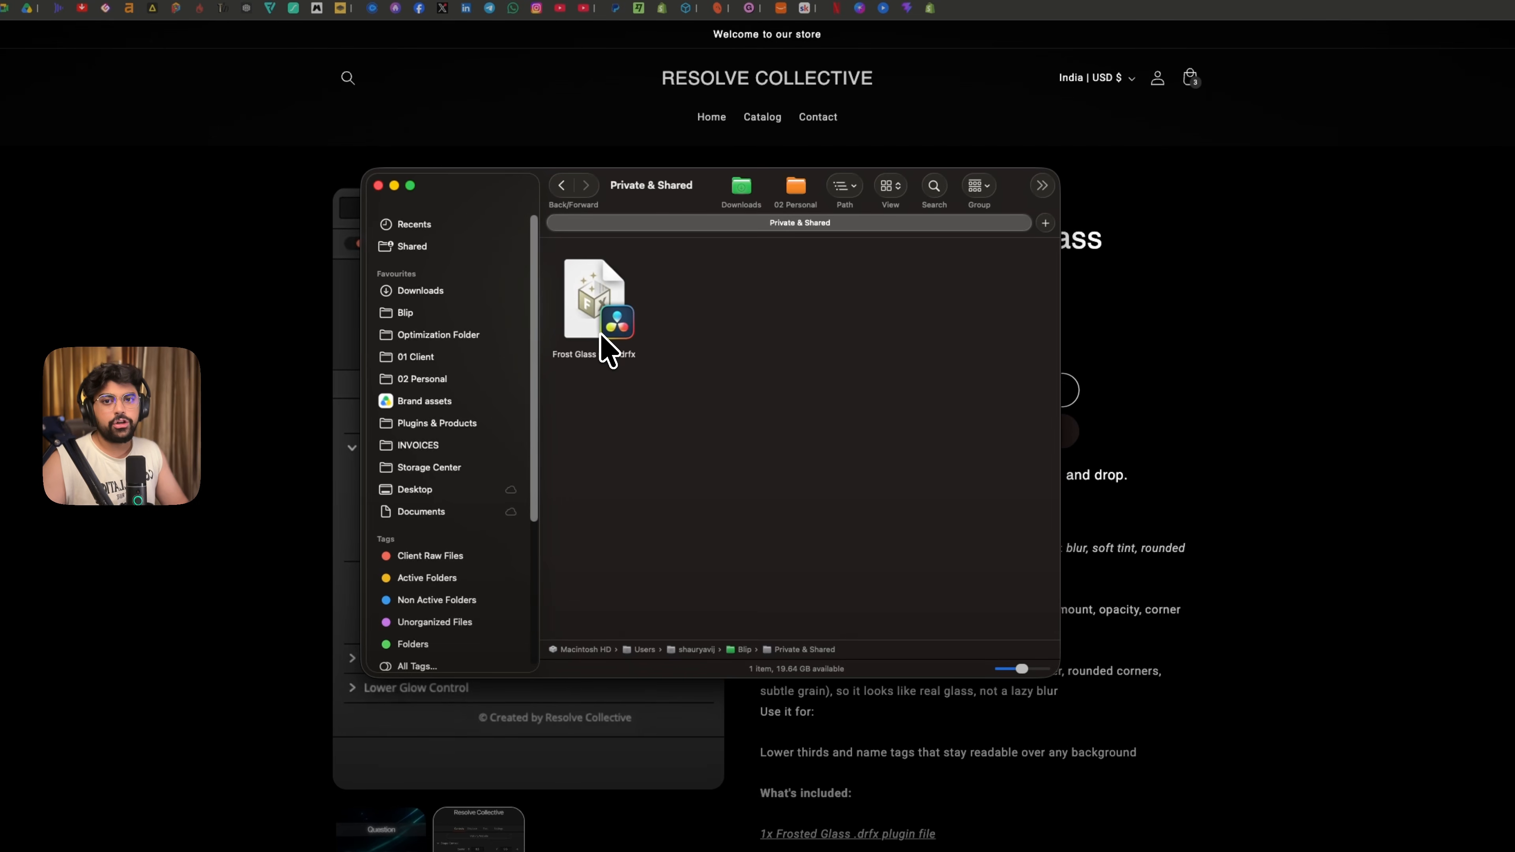
double_click(601, 335)
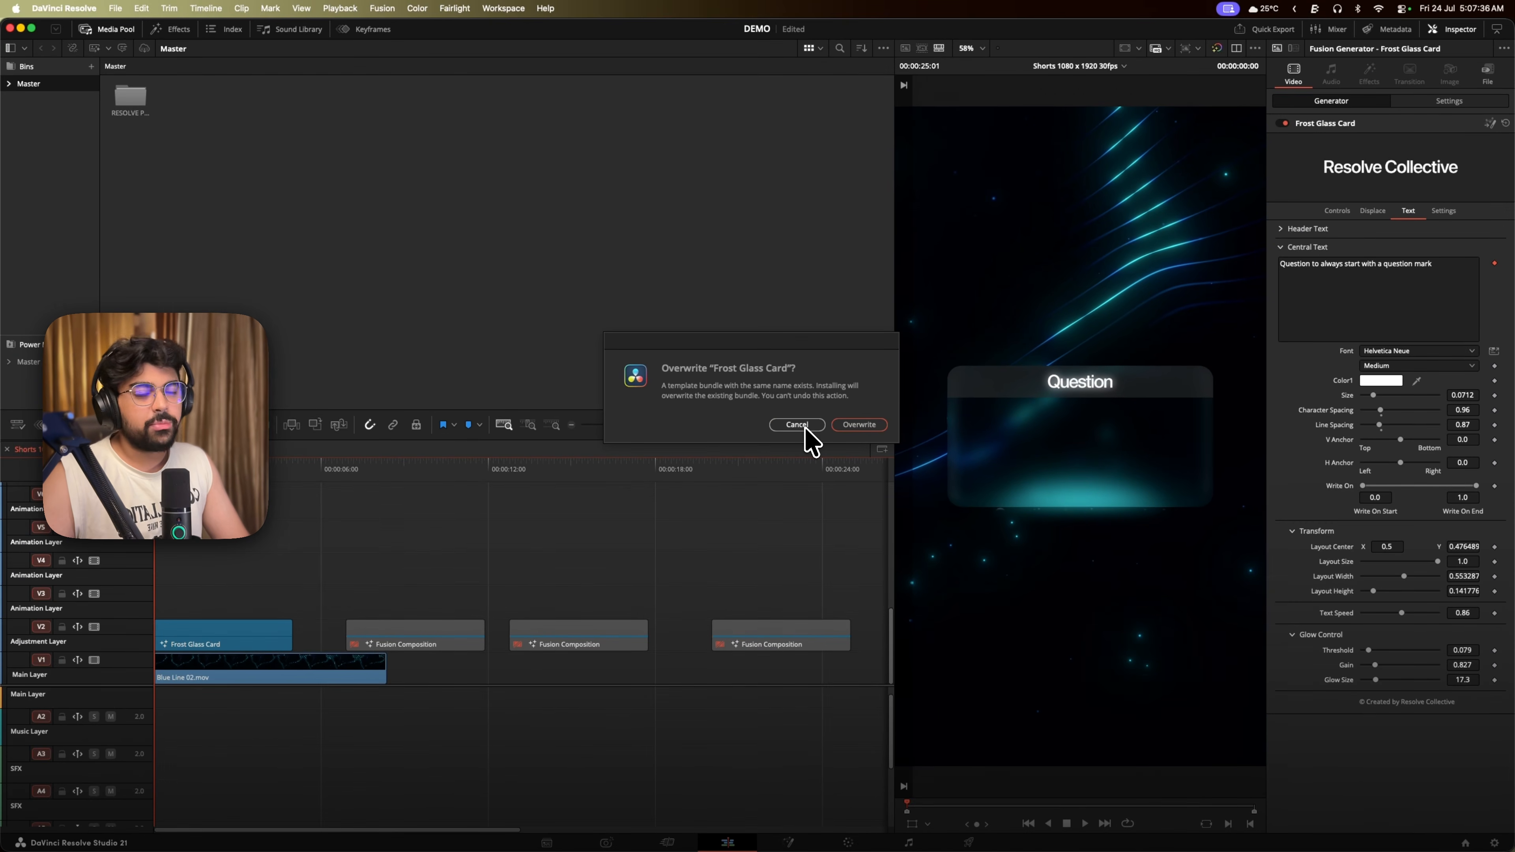
click(804, 428)
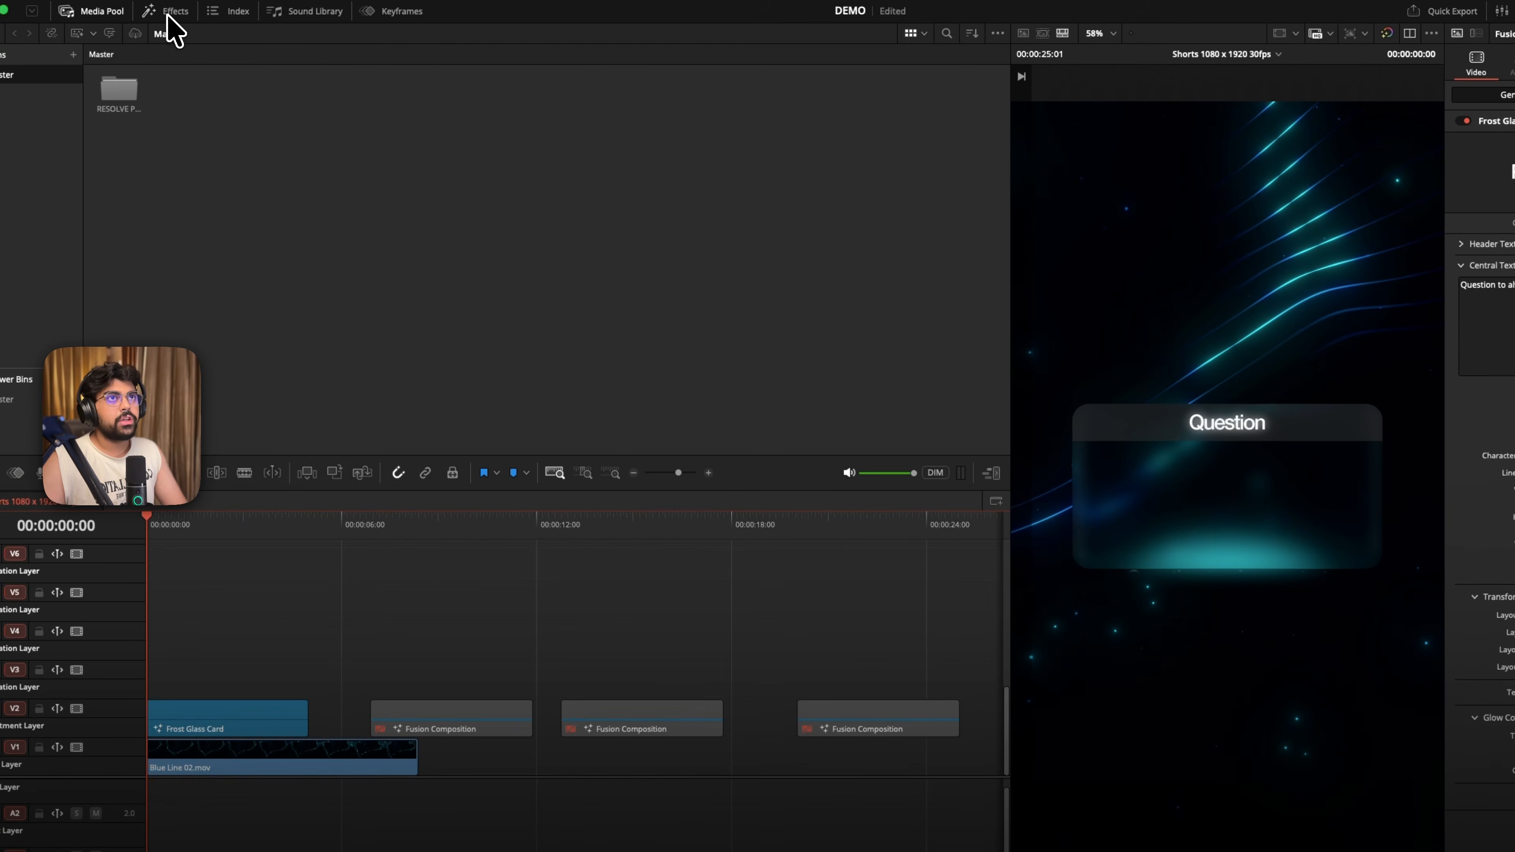
- Show the Resolve Collective generators in the effects library
click(180, 29)
click(494, 129)
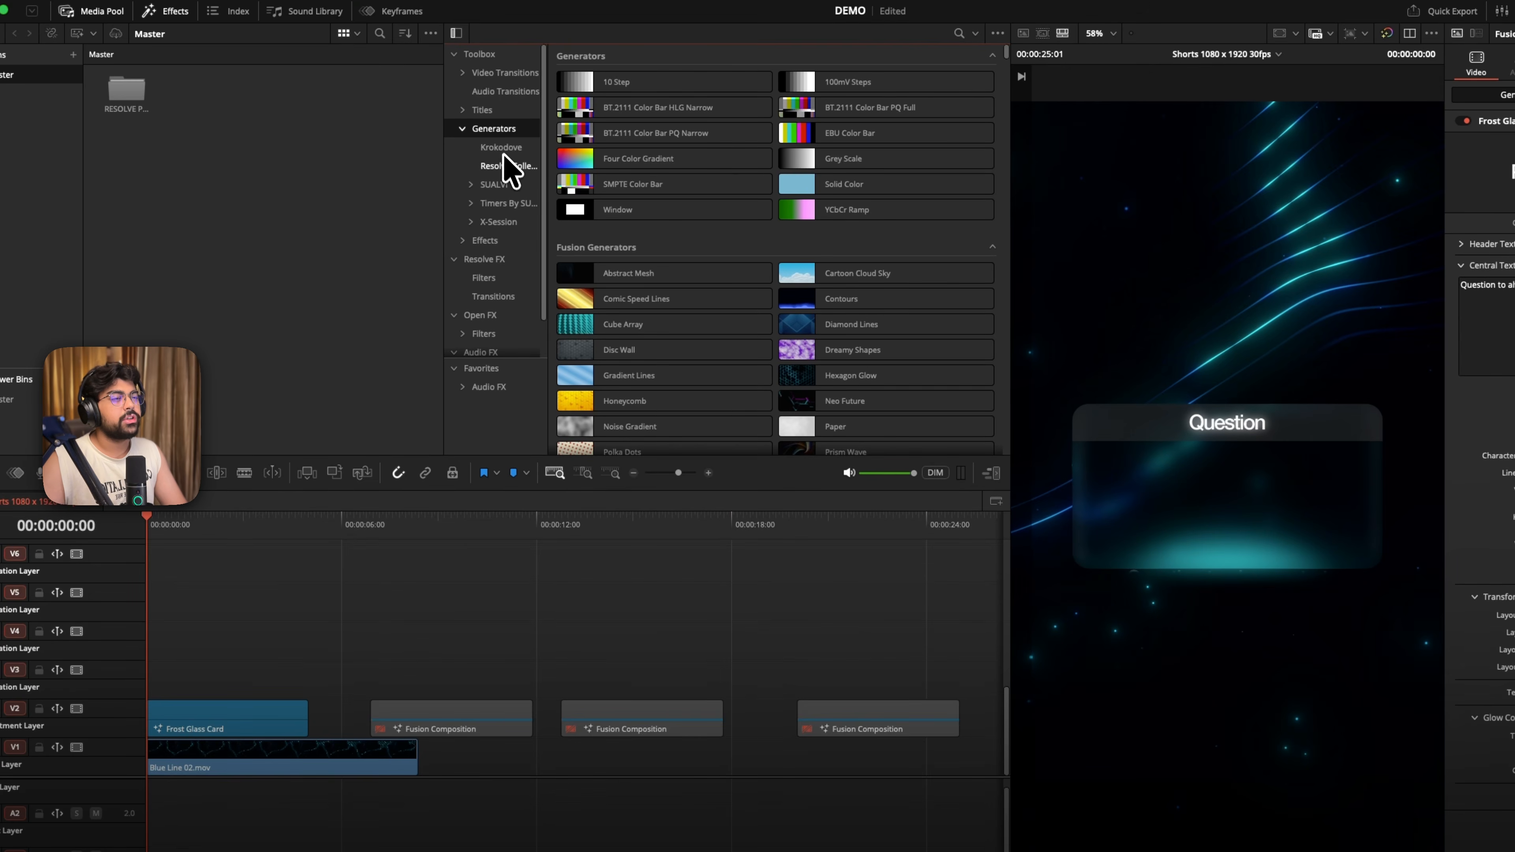
click(462, 129)
click(959, 33)
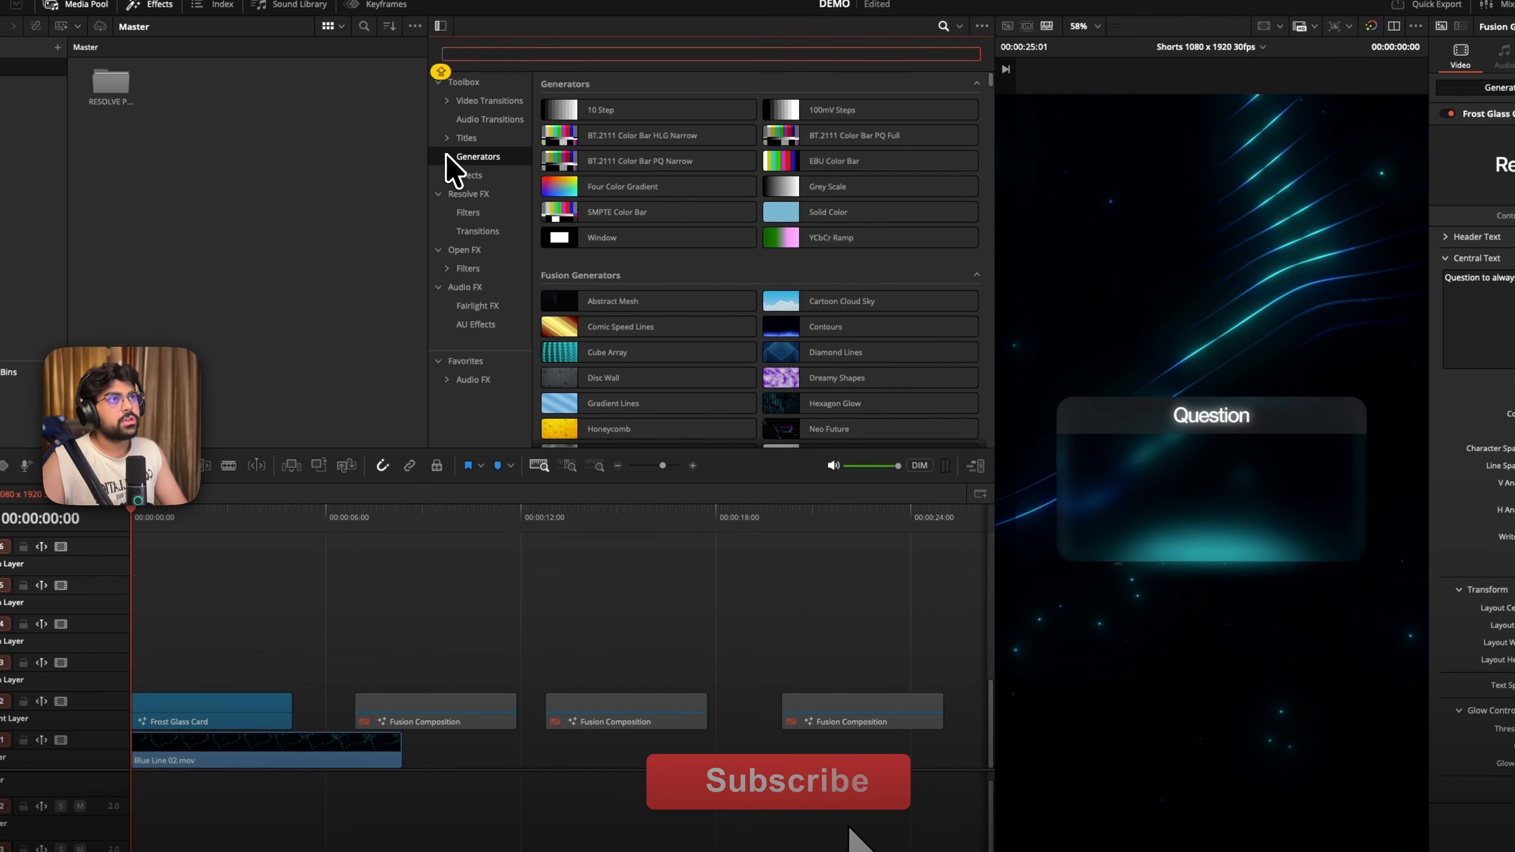
click(447, 157)
click(487, 194)
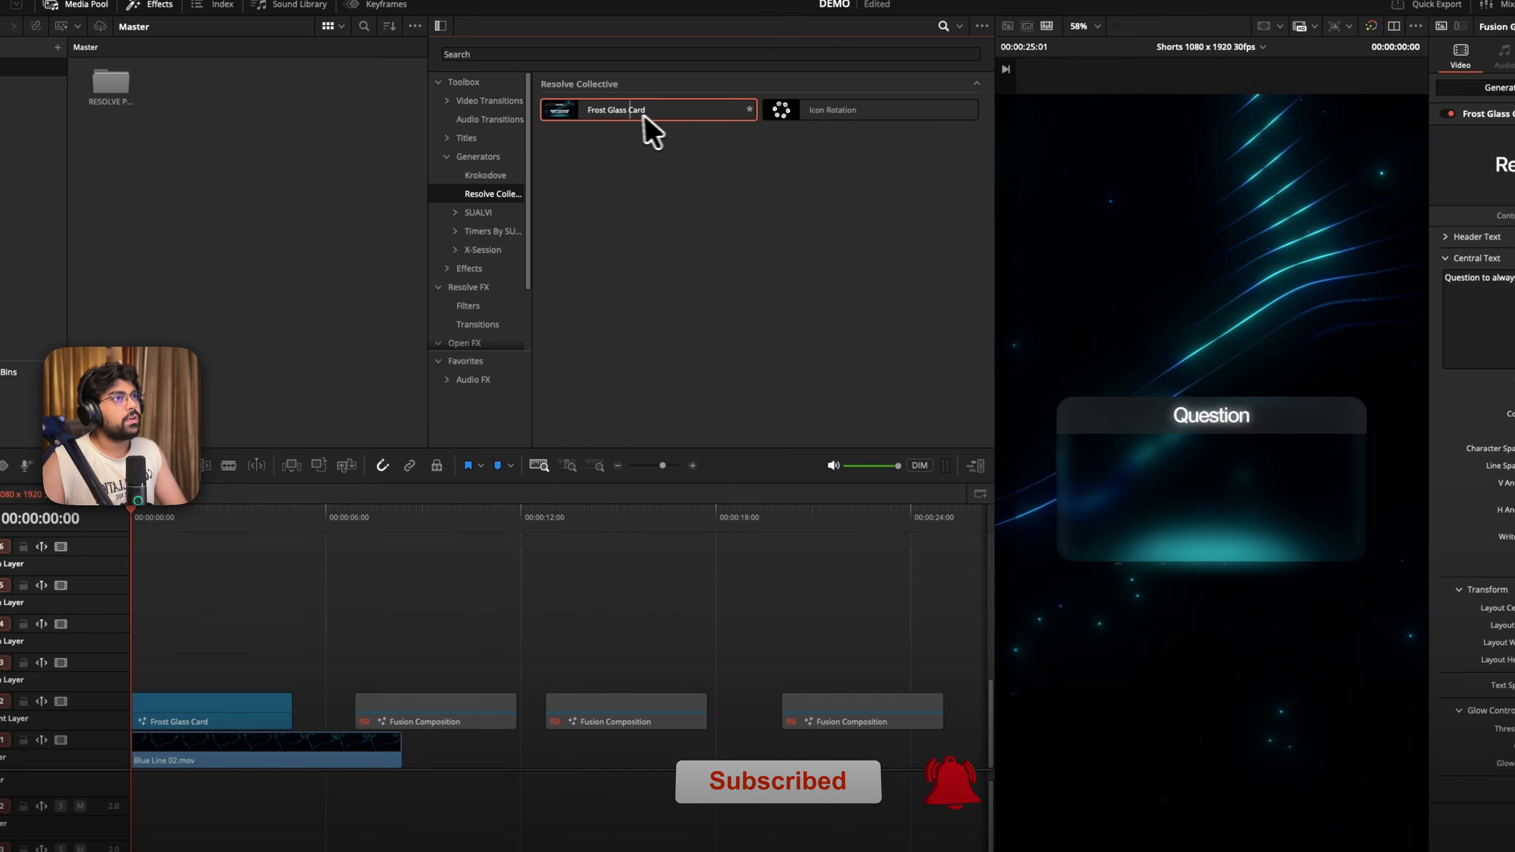
- Add the Frost Glass Card generator at the start of track V3, disabling the older card on V2 beneath it
drag(624, 128, 157, 681)
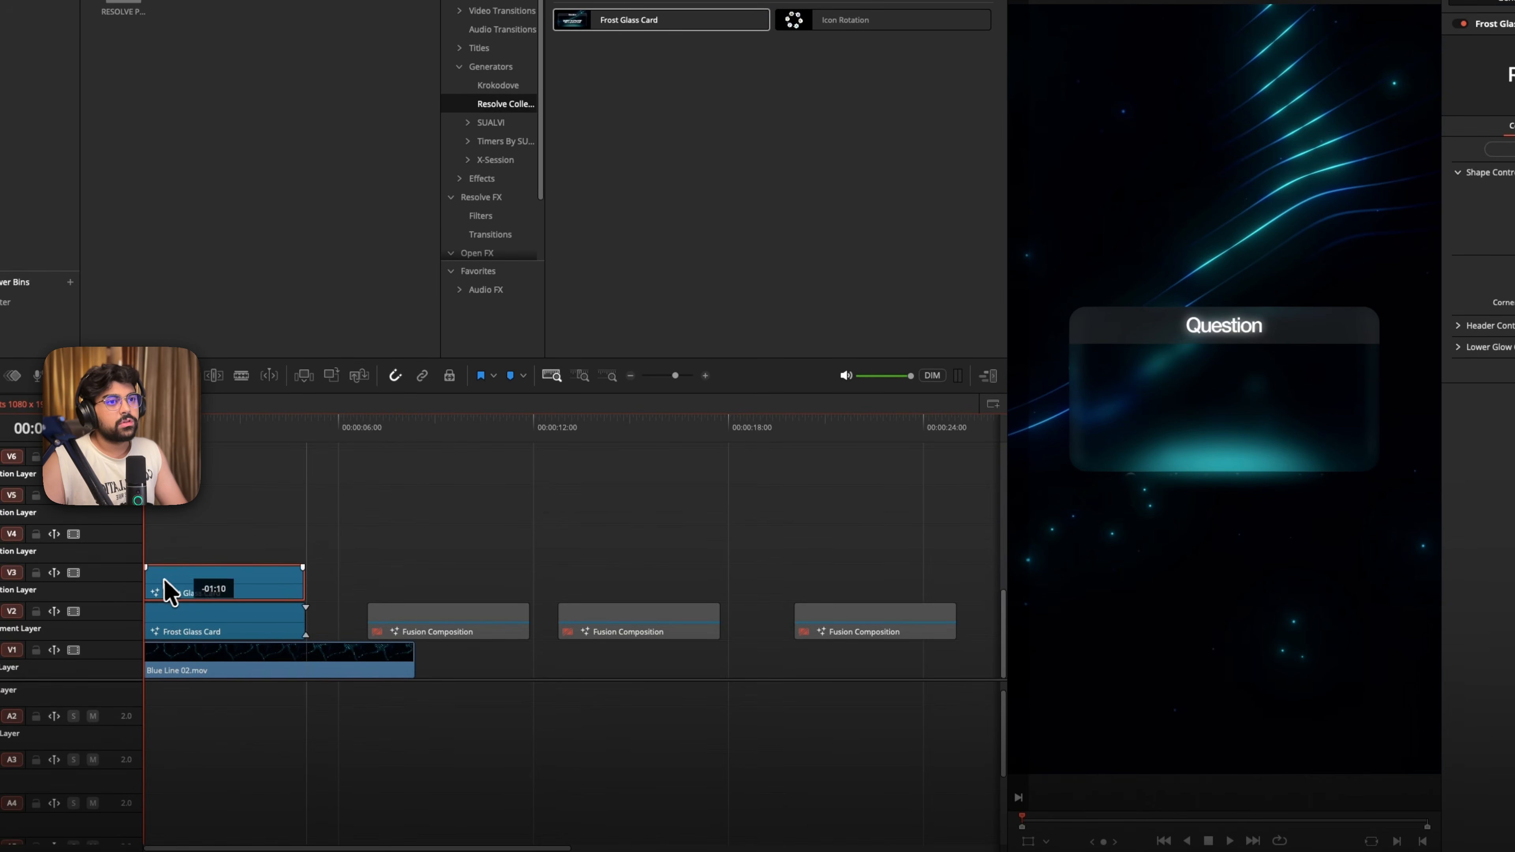
drag(169, 592, 170, 594)
click(222, 633)
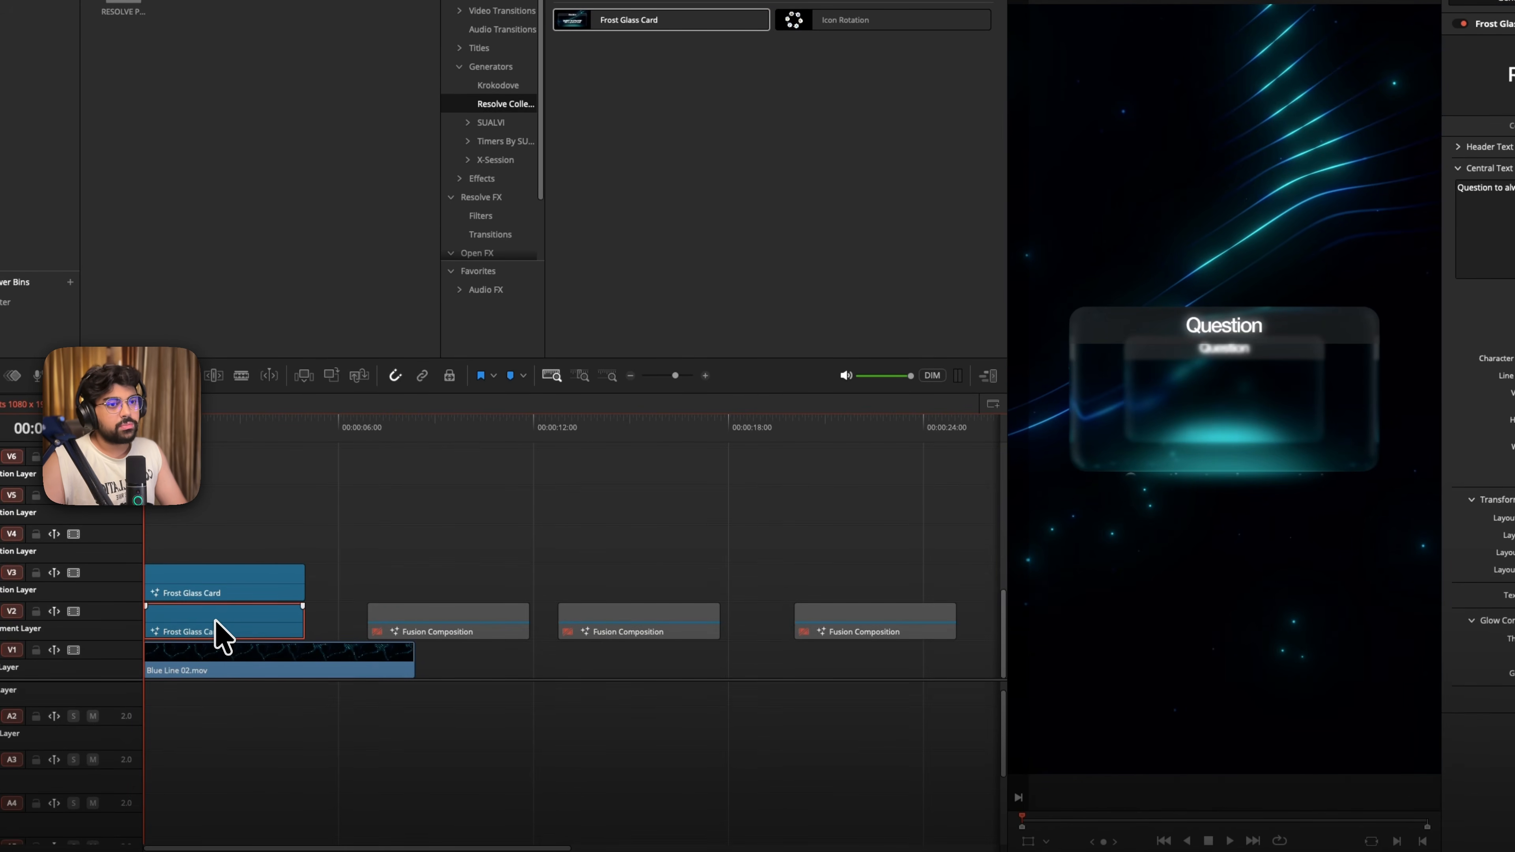
click(258, 588)
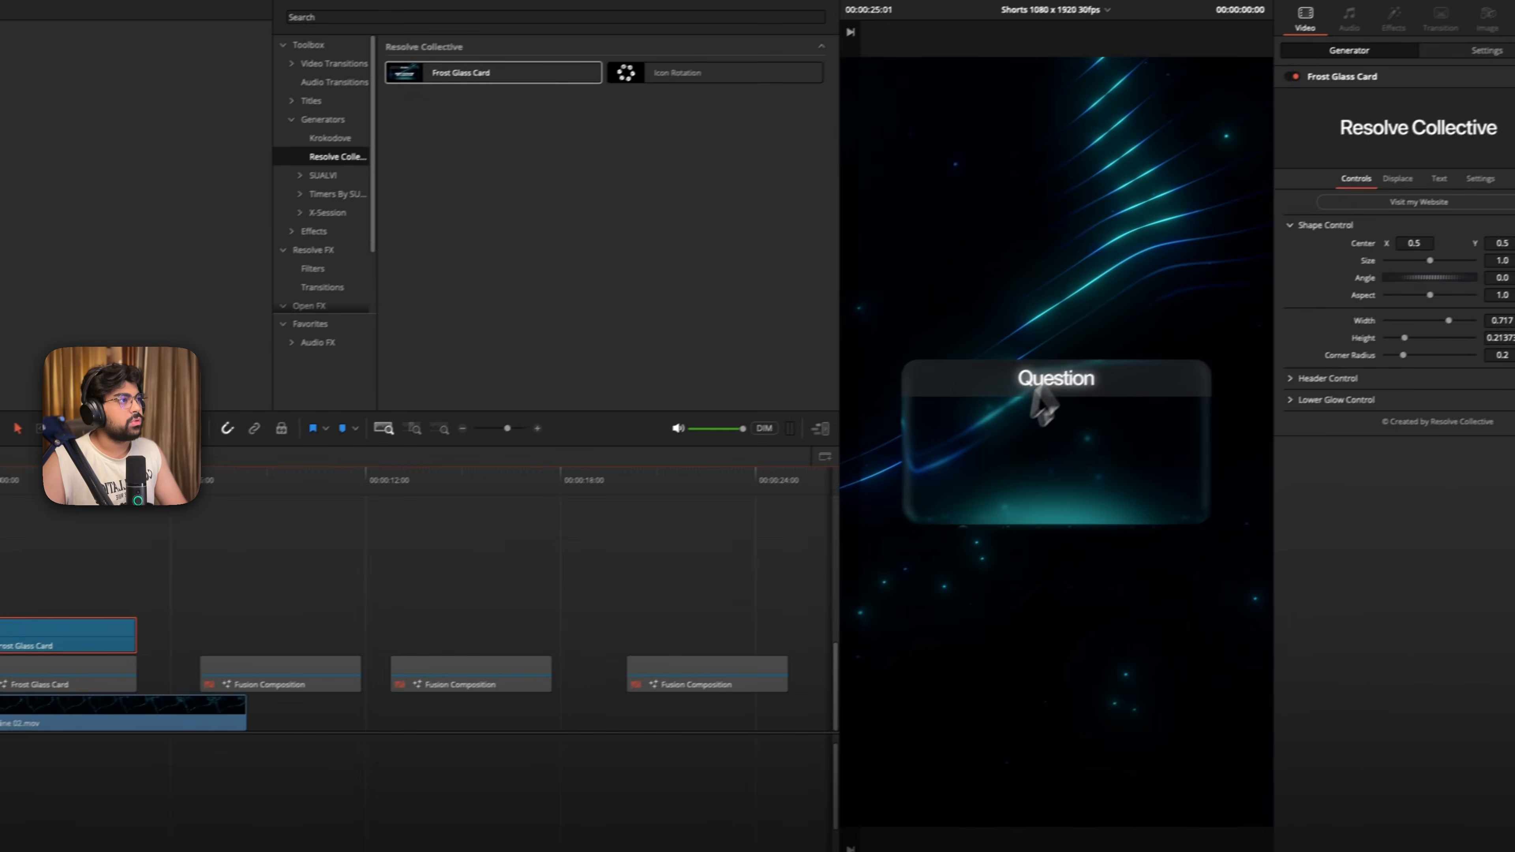
- Lower the new card to Center Y 0.31, and reset its size and angle after trying 0.963 and -8.6
key(space)
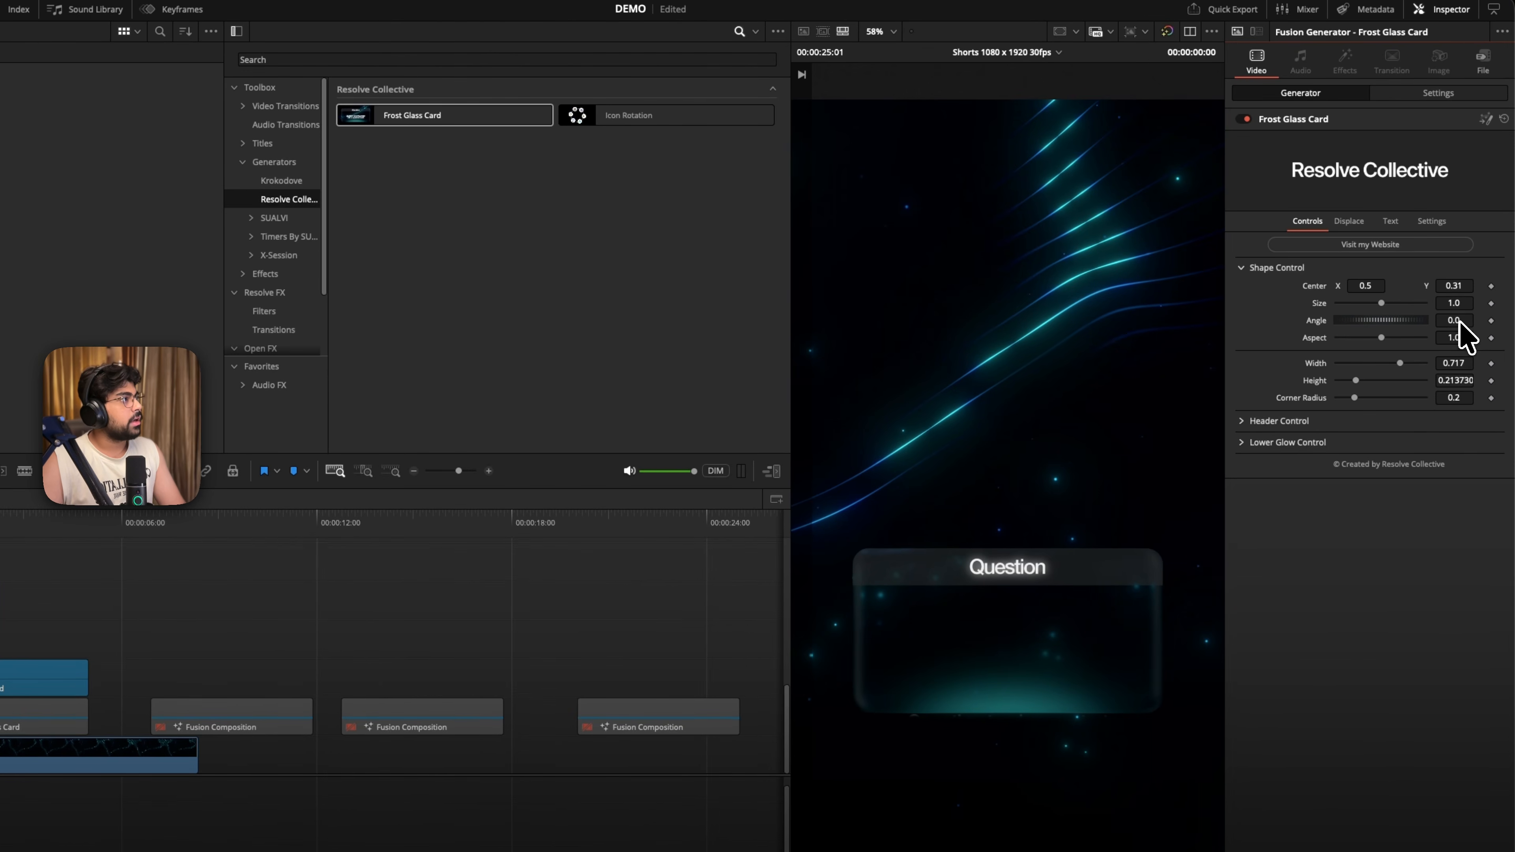
drag(1460, 322, 1398, 315)
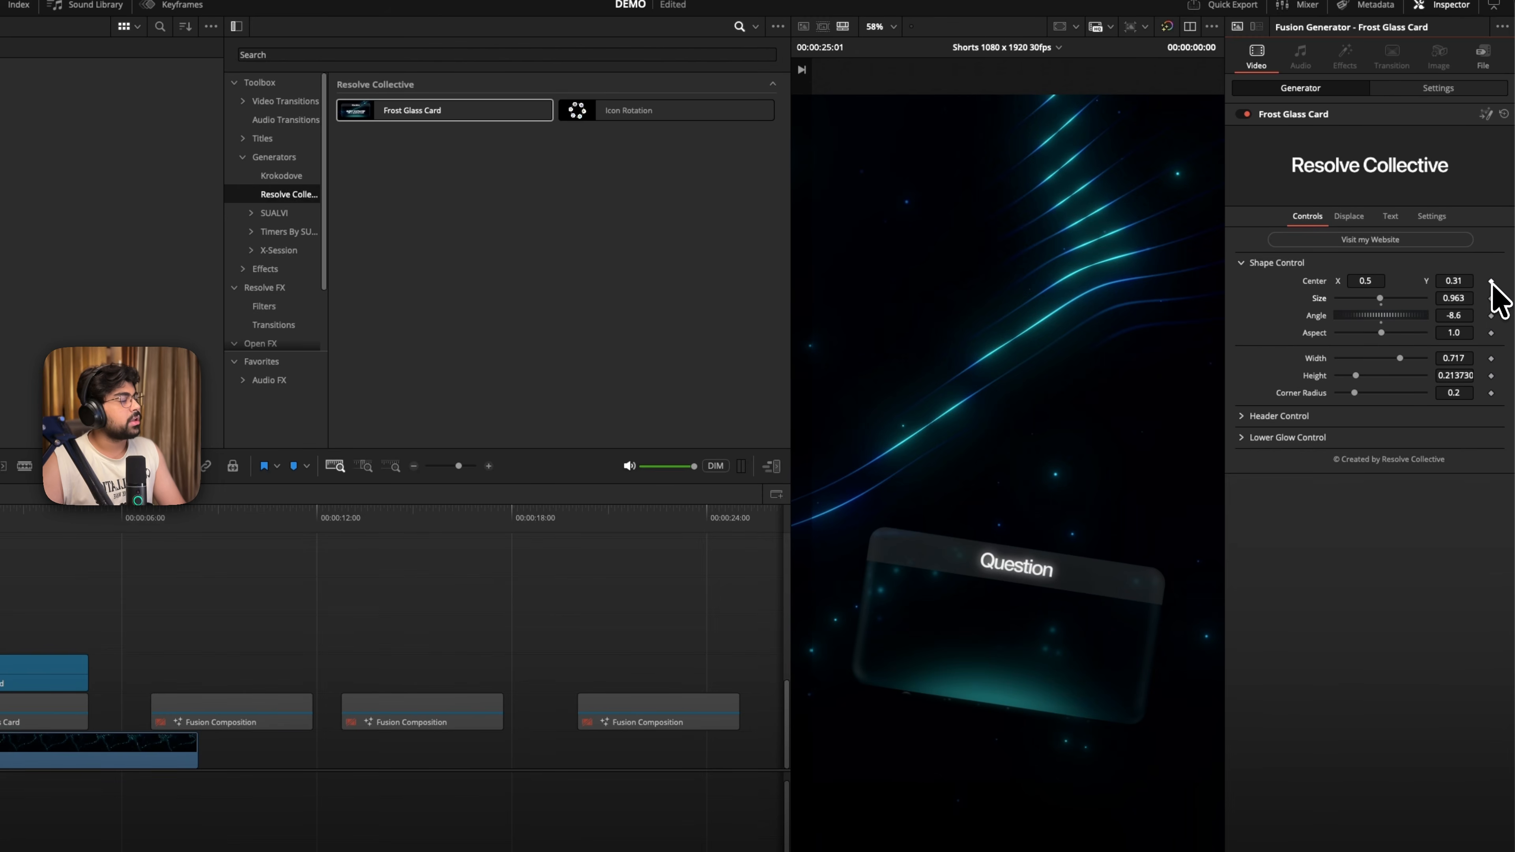
double_click(1319, 302)
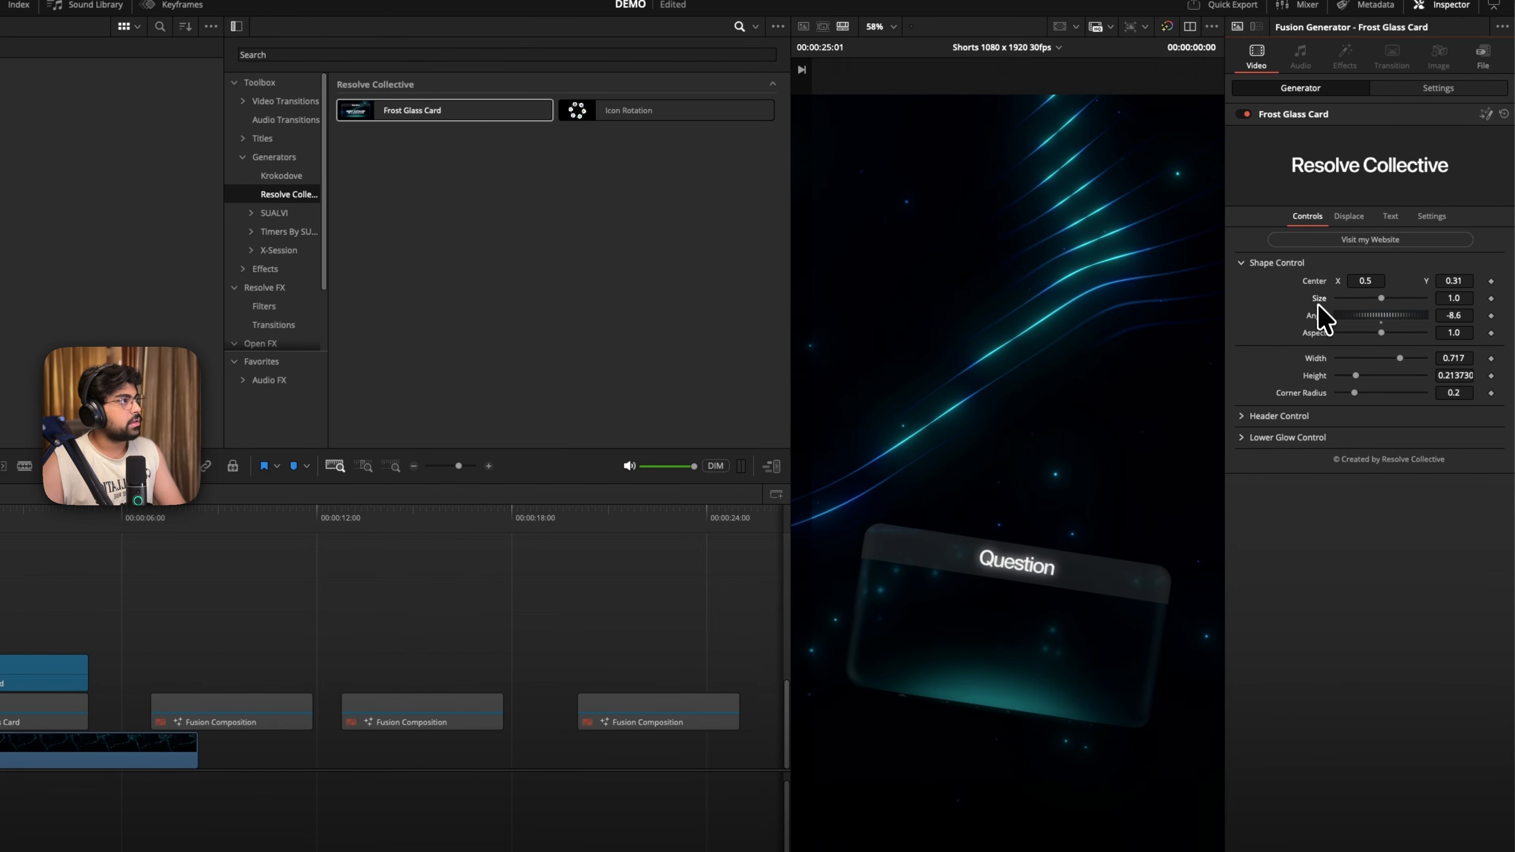
double_click(1318, 318)
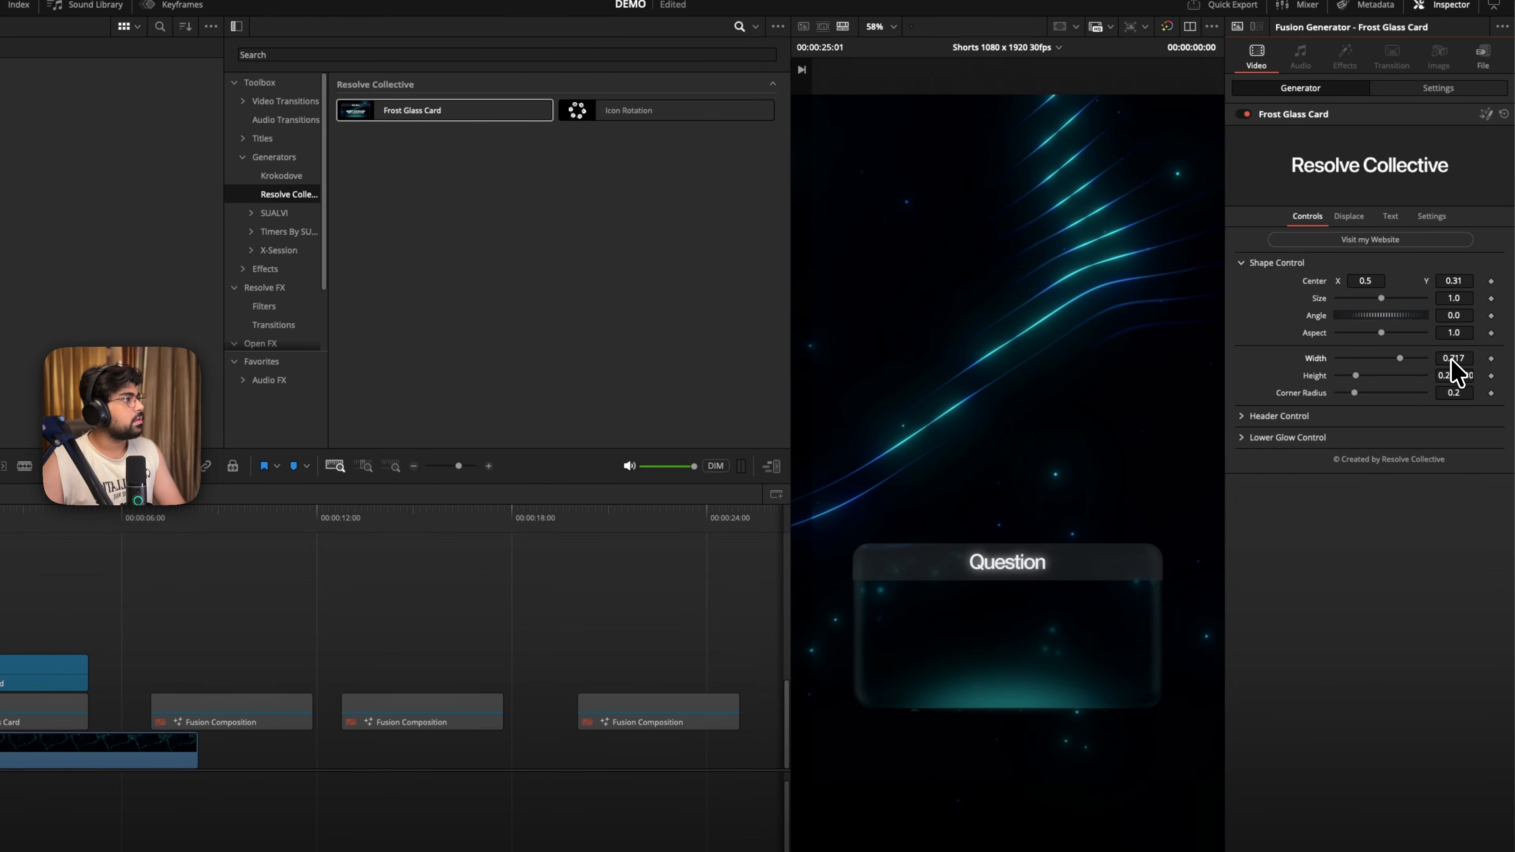
- Try a width of 0.522 and a height of about 0.11 for the card, and reset both to their defaults
drag(1451, 359, 444, 366)
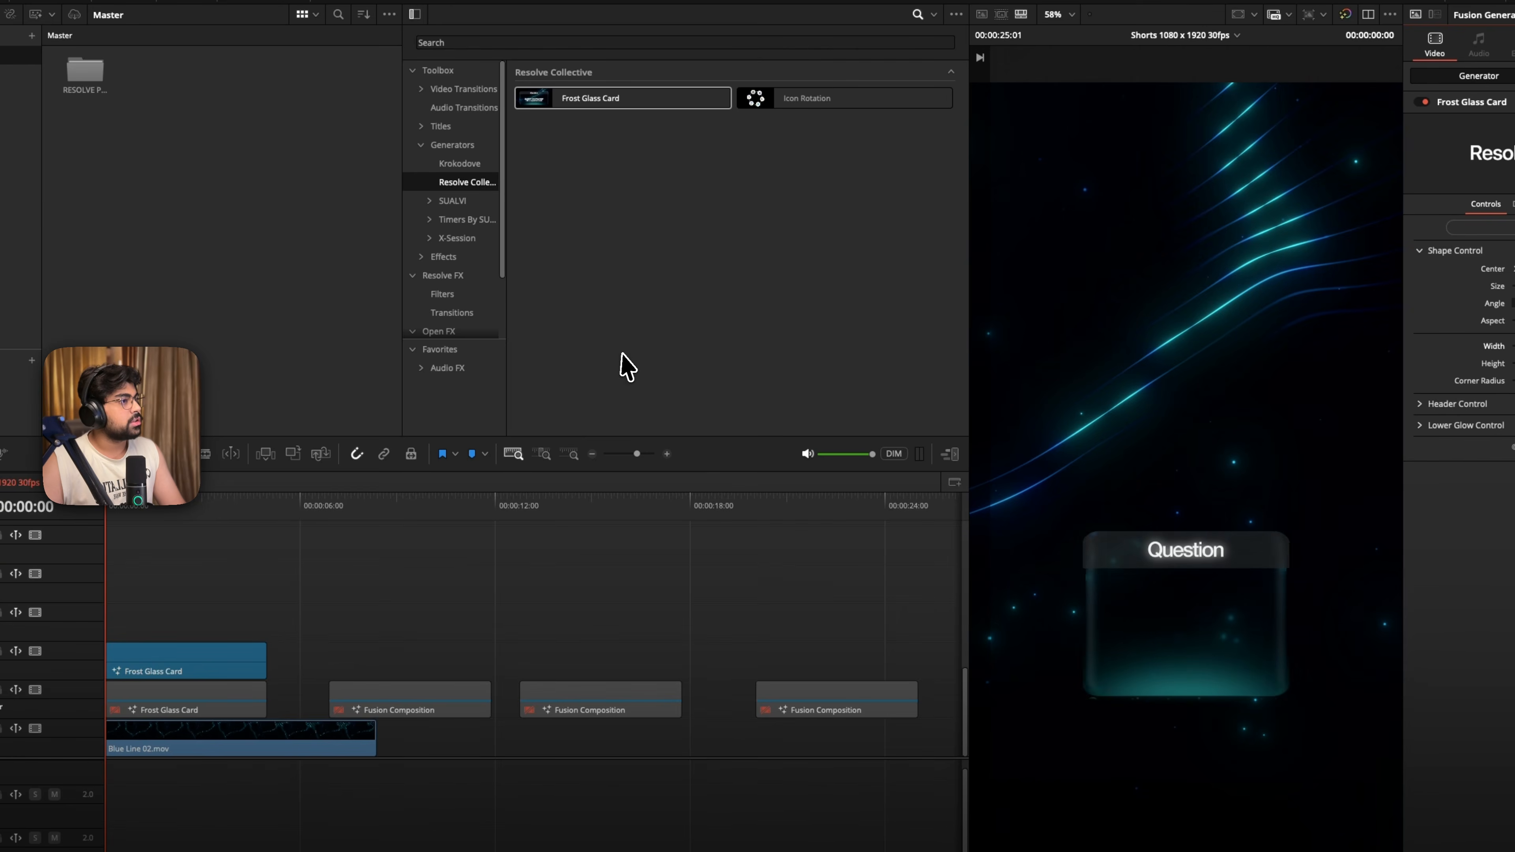
drag(620, 353, 647, 354)
drag(1498, 363, 738, 357)
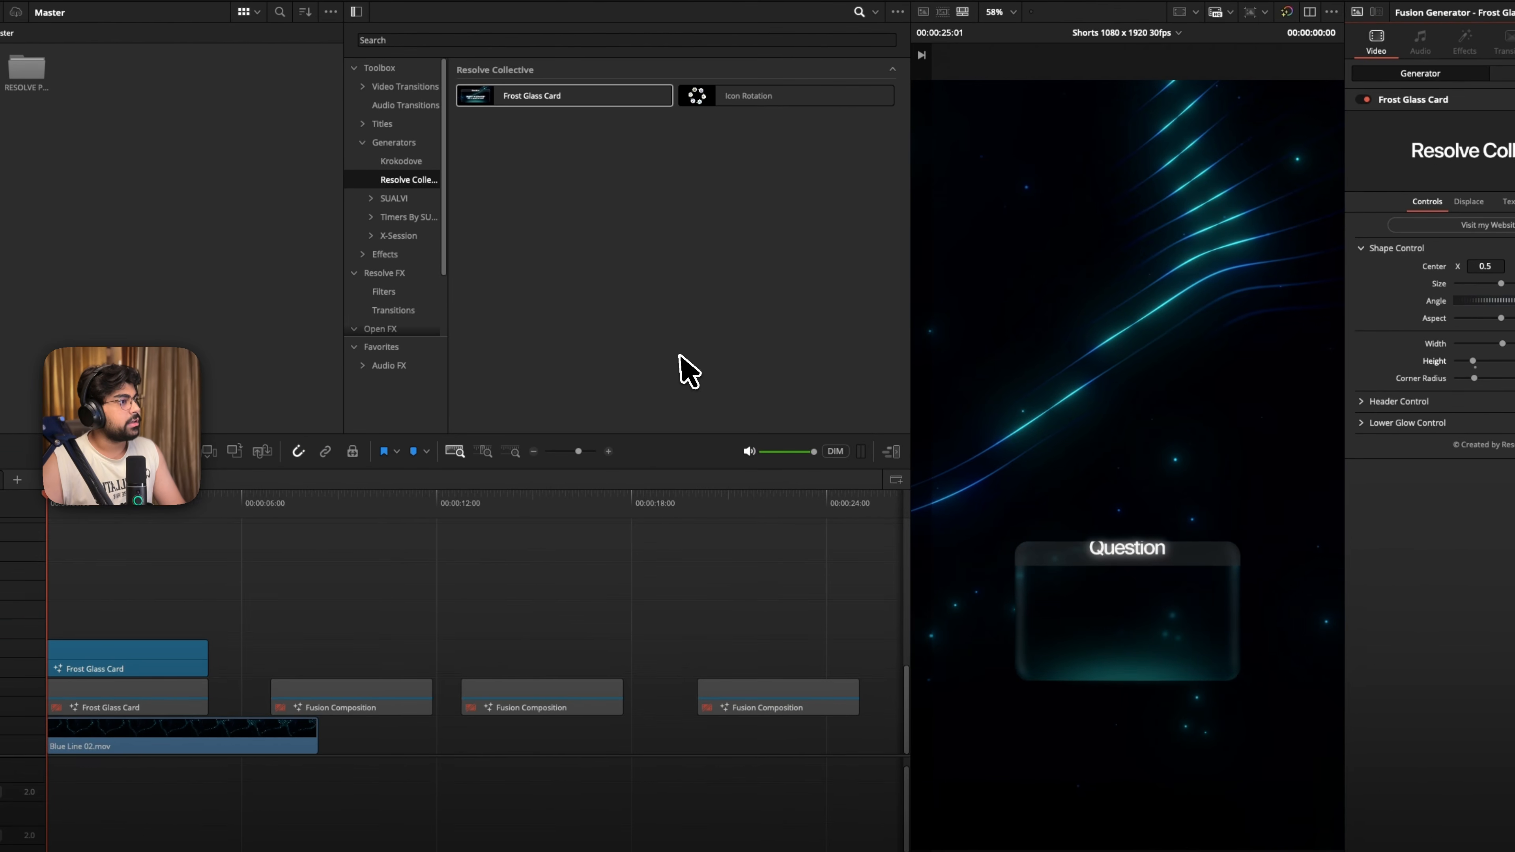
click(1396, 402)
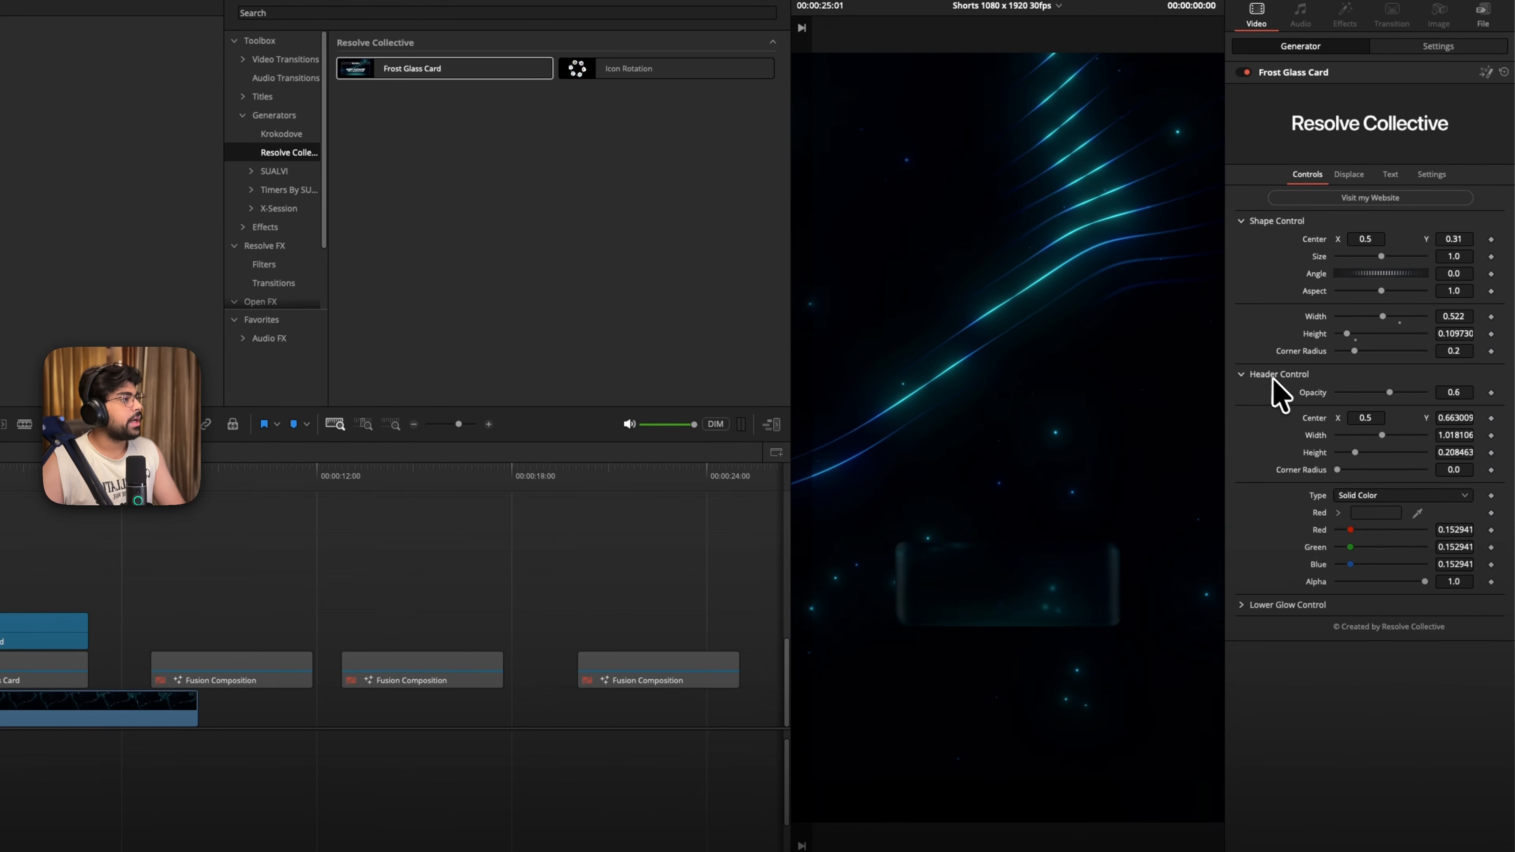
double_click(1314, 332)
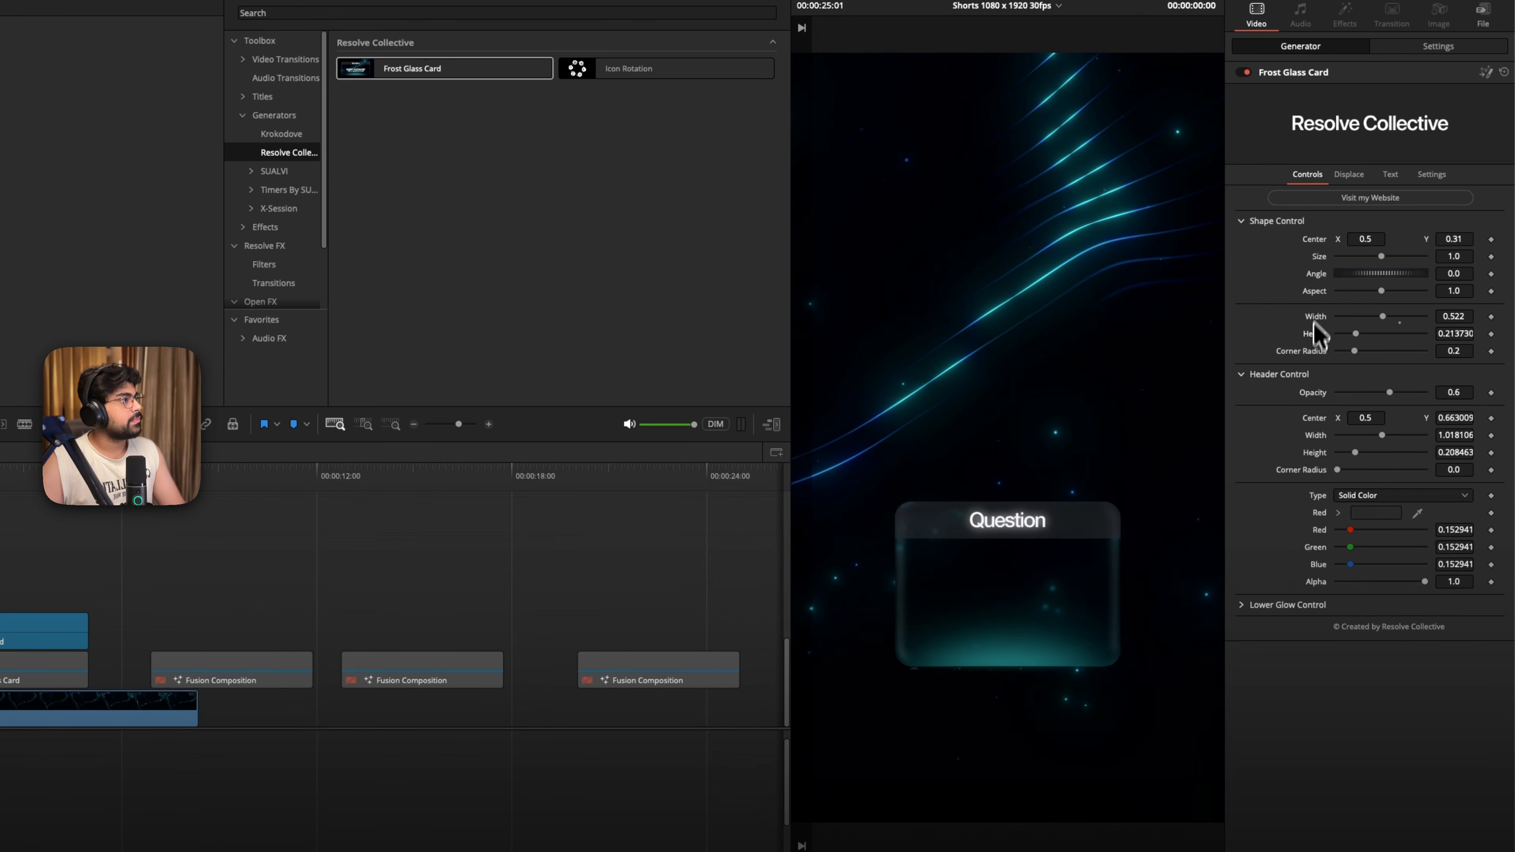
double_click(1318, 317)
- Set the card header's opacity to 0.614 and Center Y to 0.67, resetting its trial Center X, width and height
drag(1386, 394, 1286, 421)
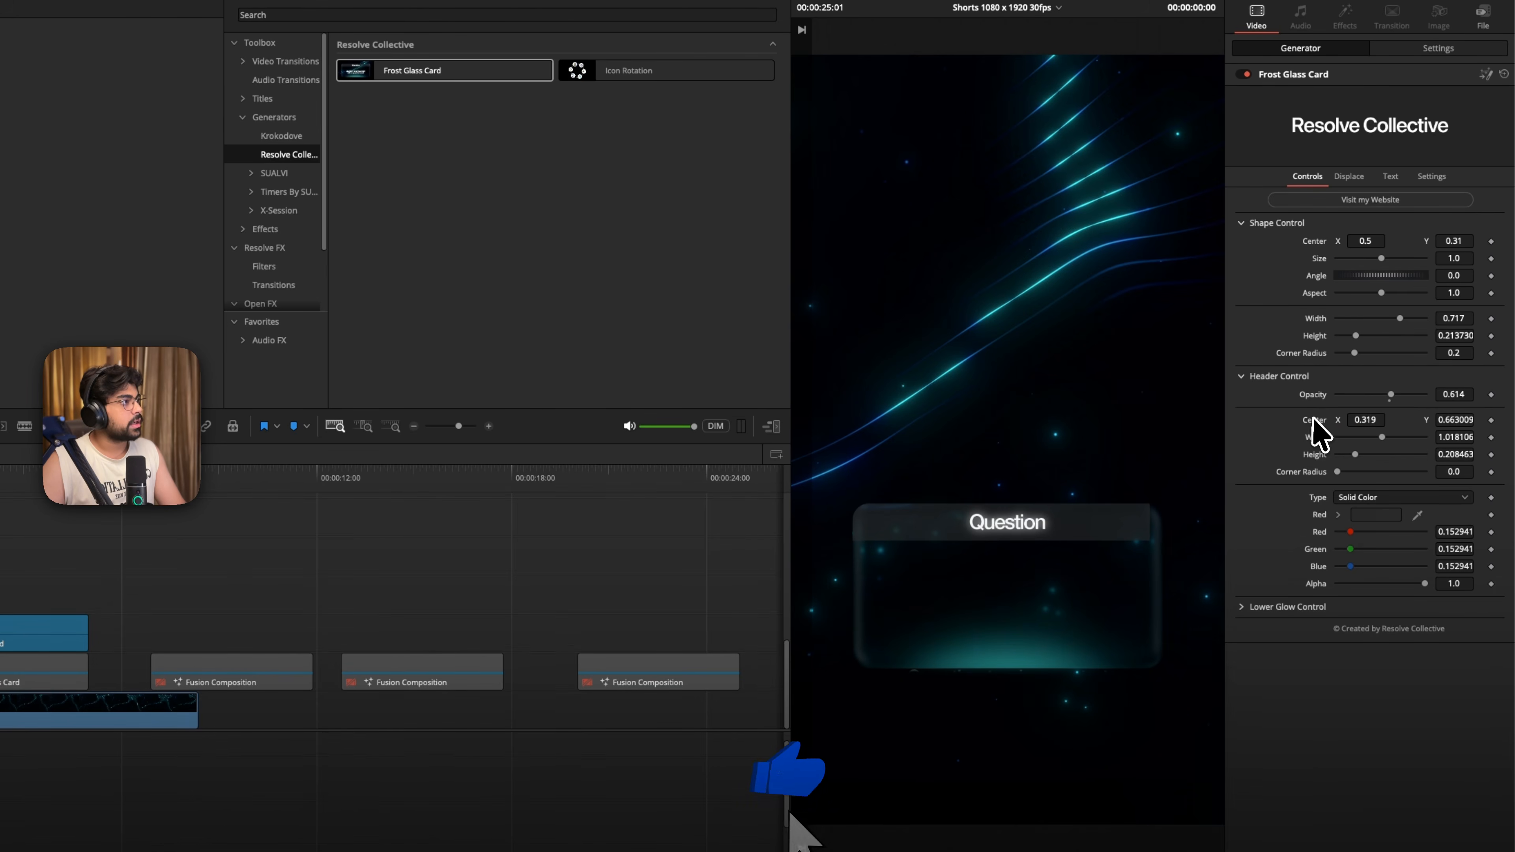
double_click(1314, 420)
drag(1448, 420, 1481, 419)
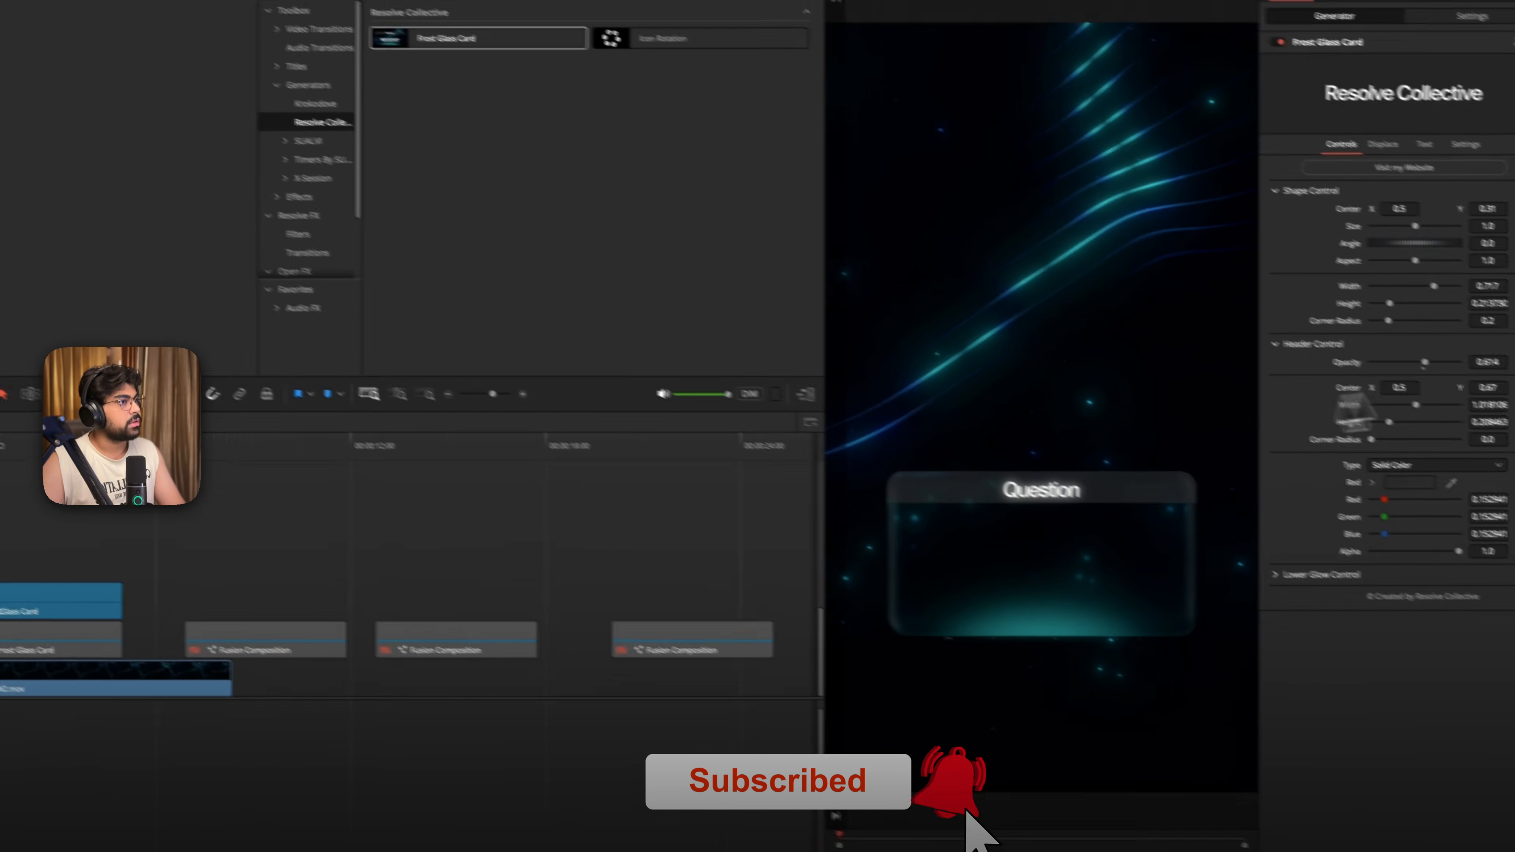
drag(1485, 423, 1456, 396)
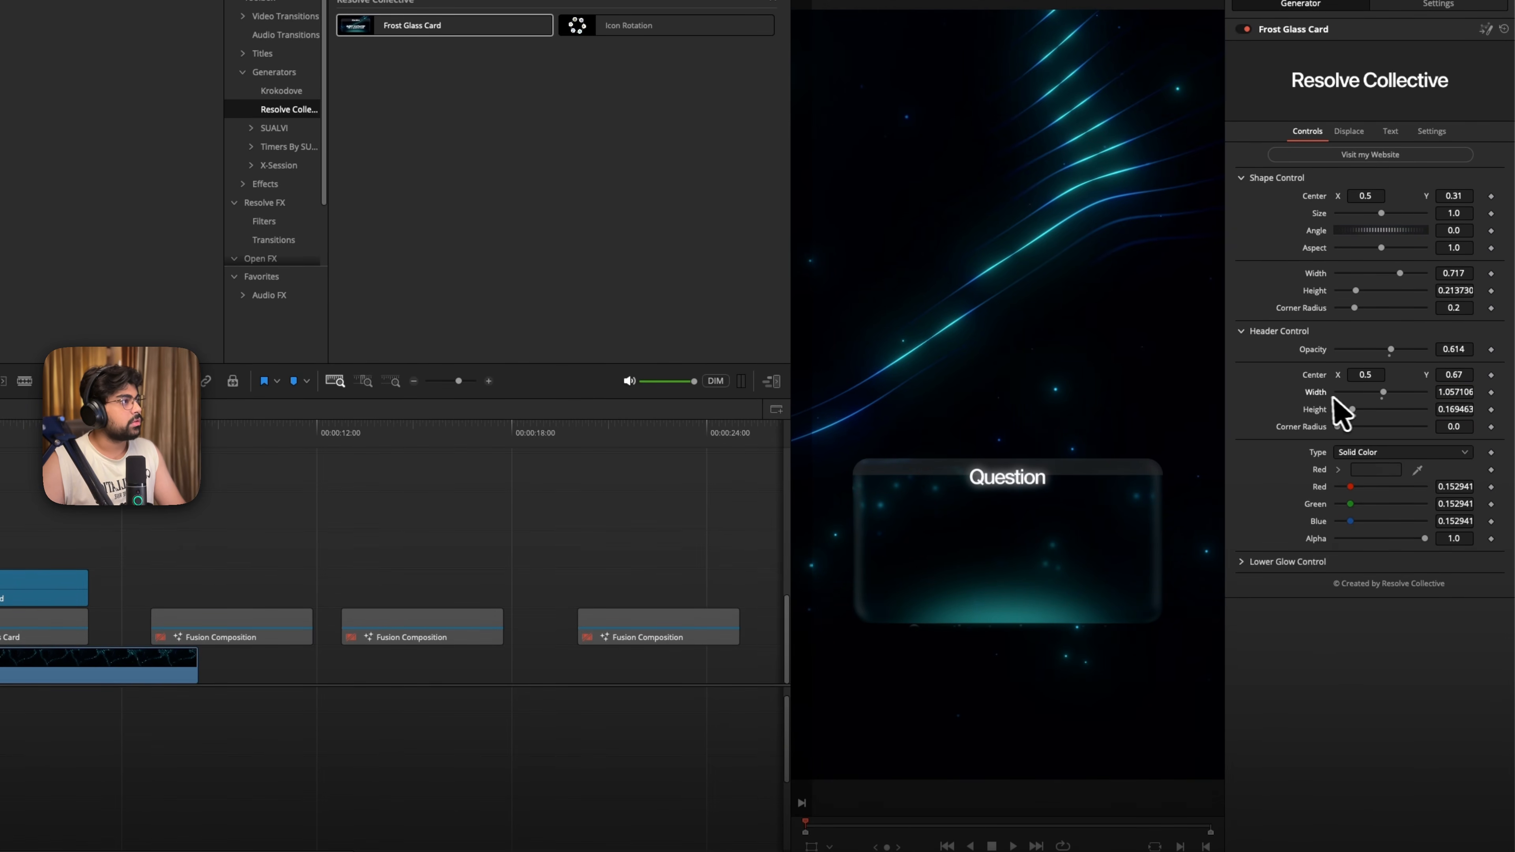
double_click(1318, 409)
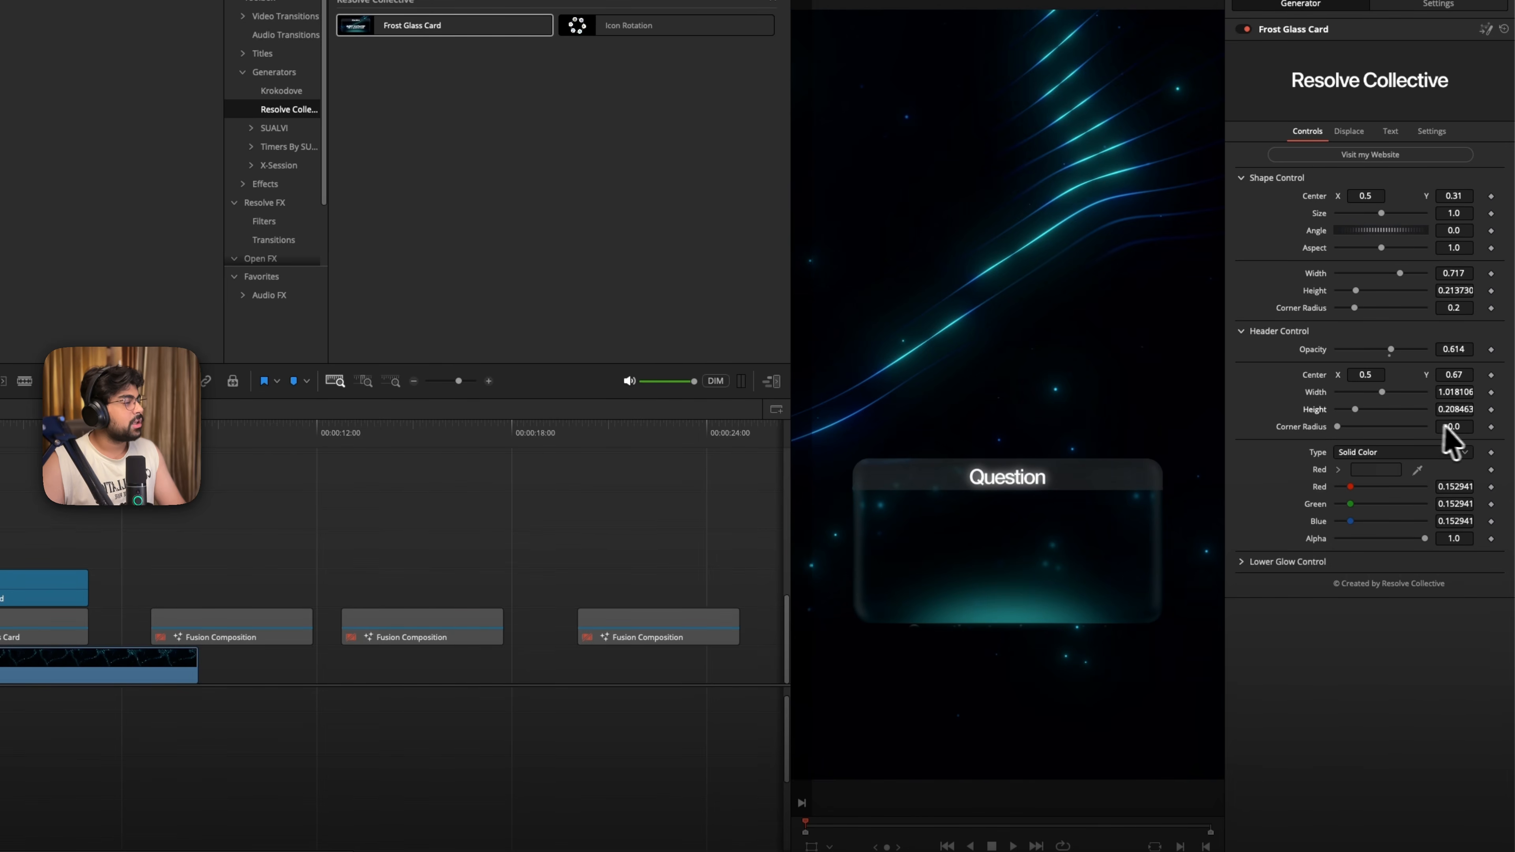
- Change the card header's solid color to bright red using a saved color swatch
click(1372, 471)
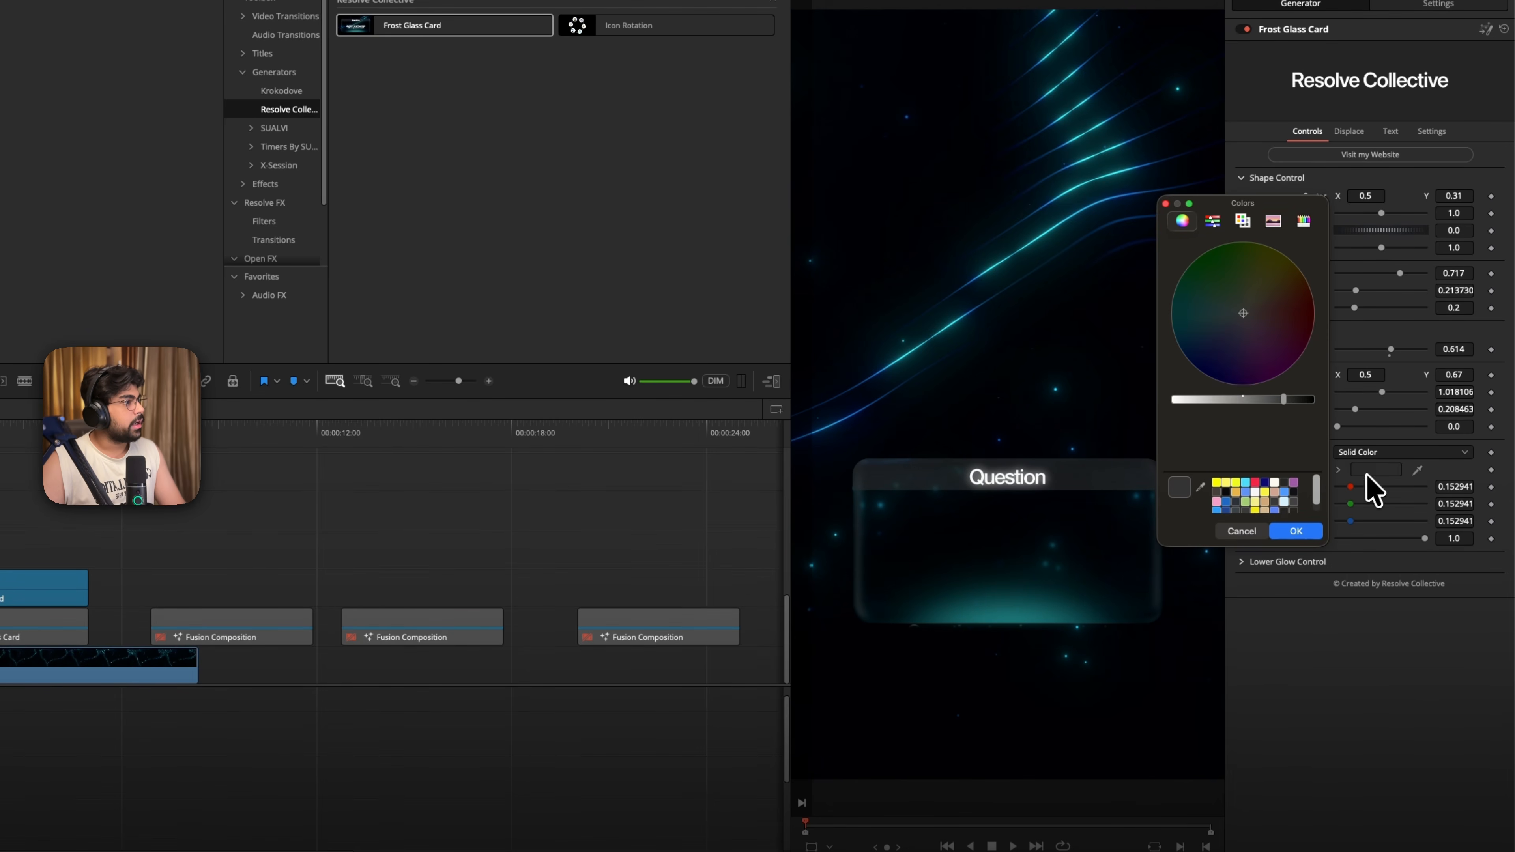
click(1207, 281)
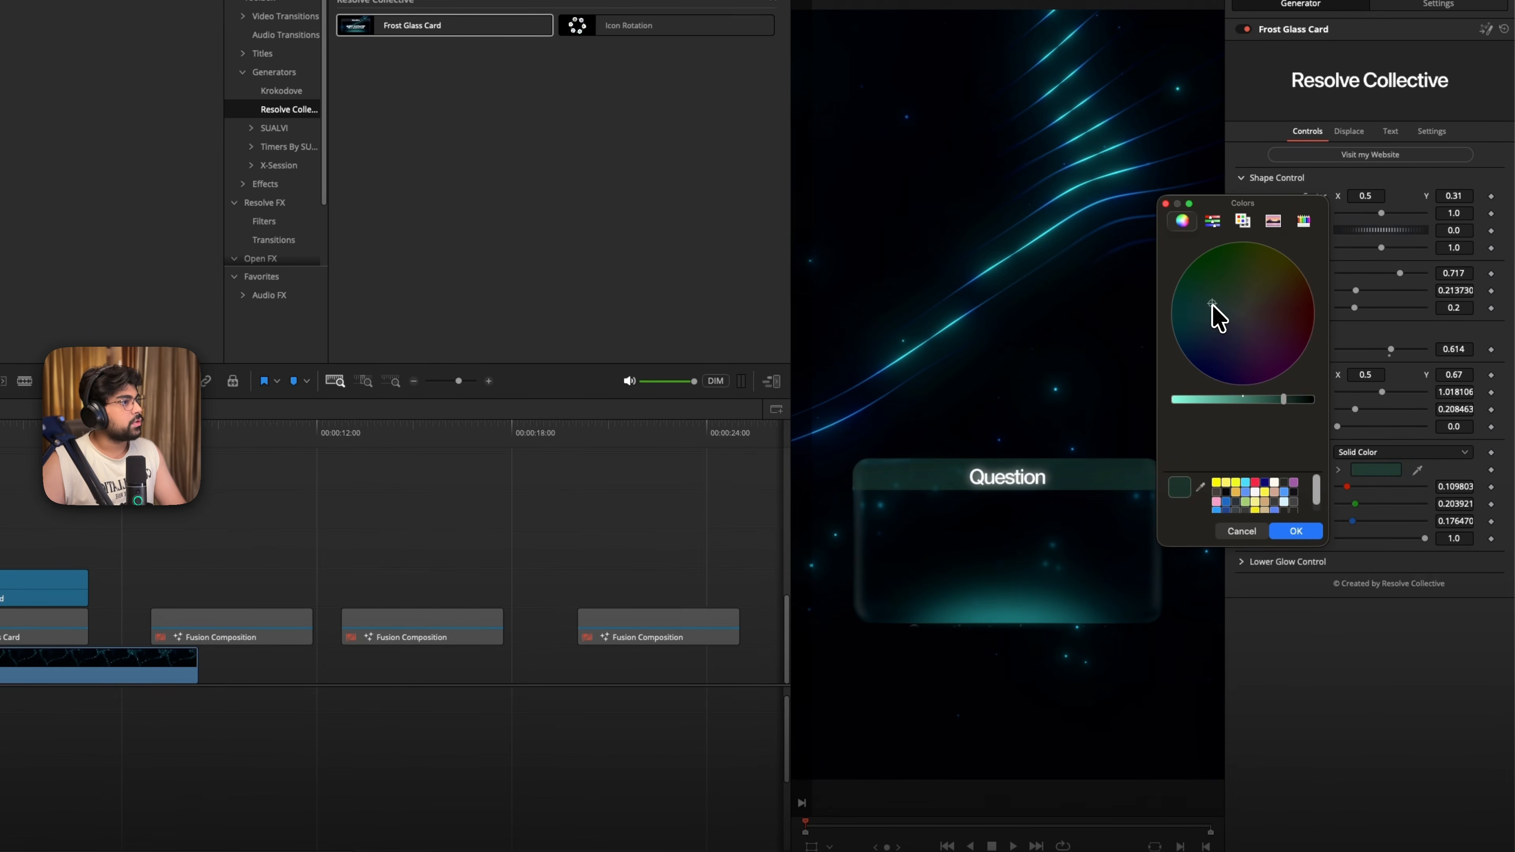
click(1257, 483)
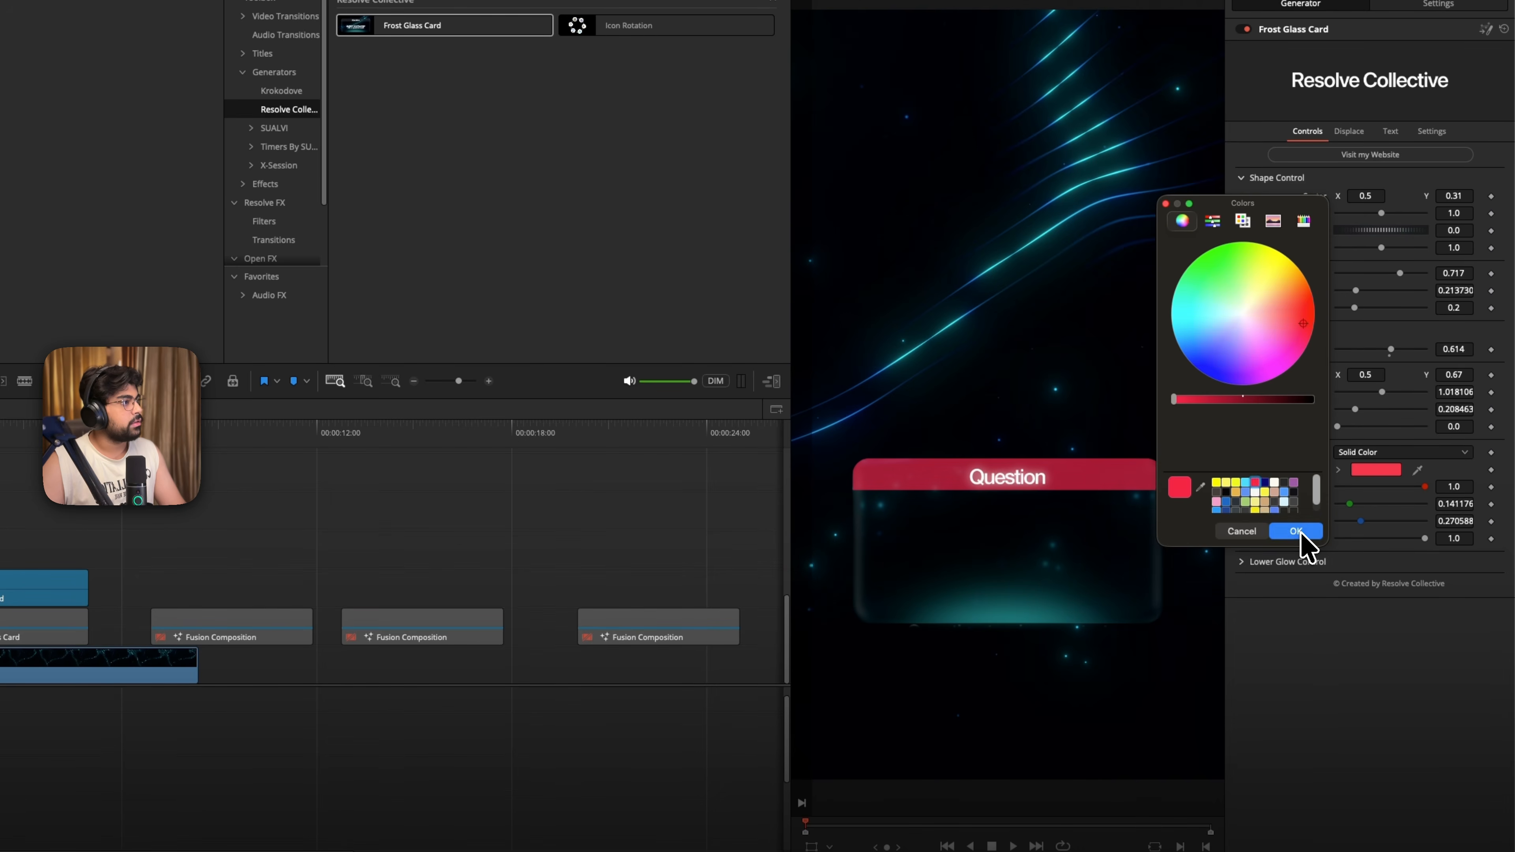
click(1296, 531)
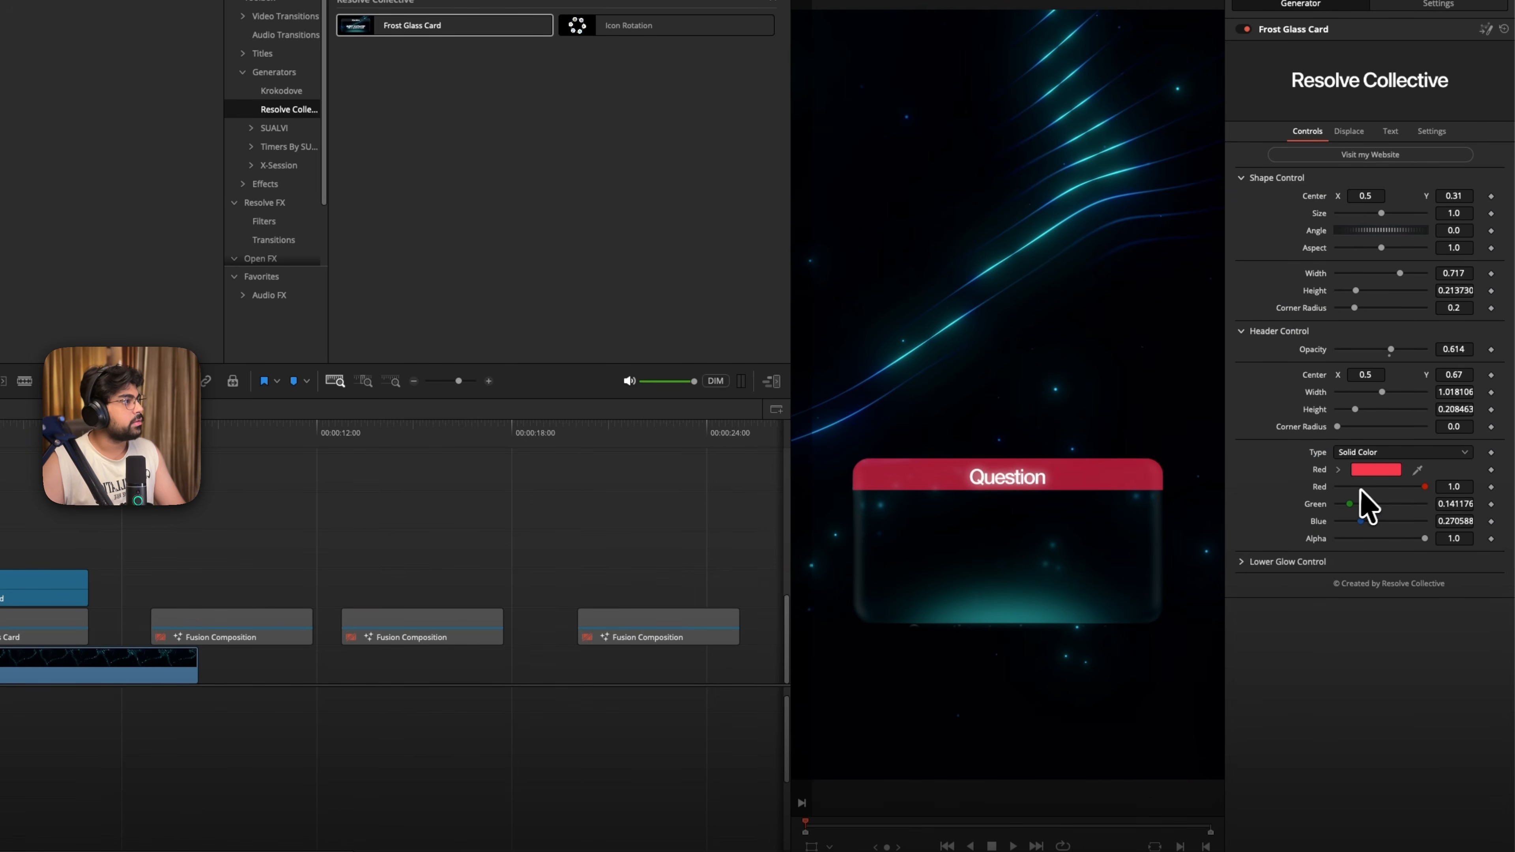
- Recolor the card's lower glow dark red by sampling the header color in the viewer
click(1241, 561)
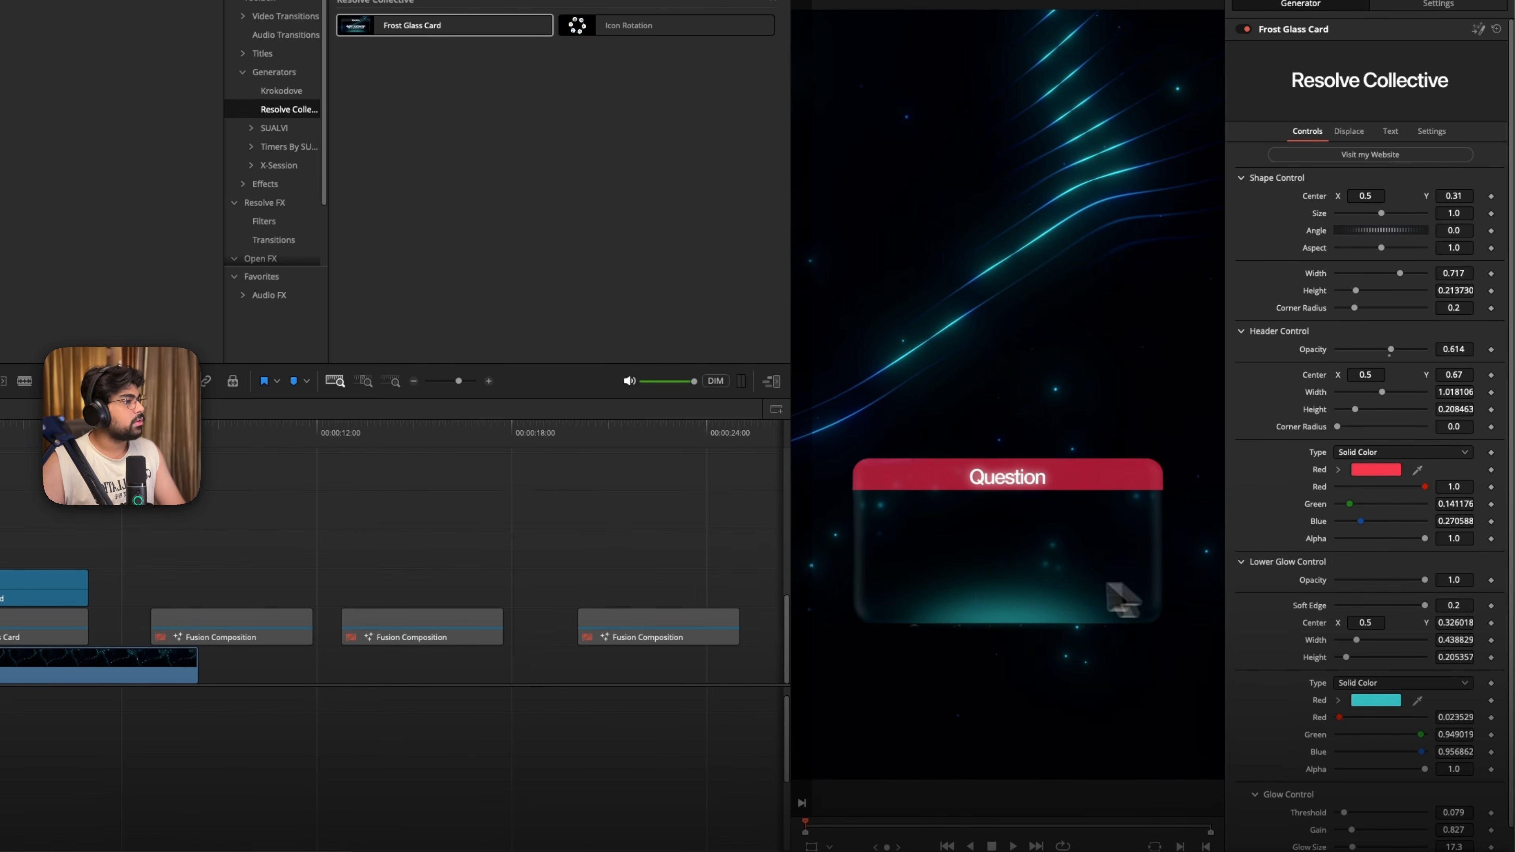
scroll(1300, 621, down, 1)
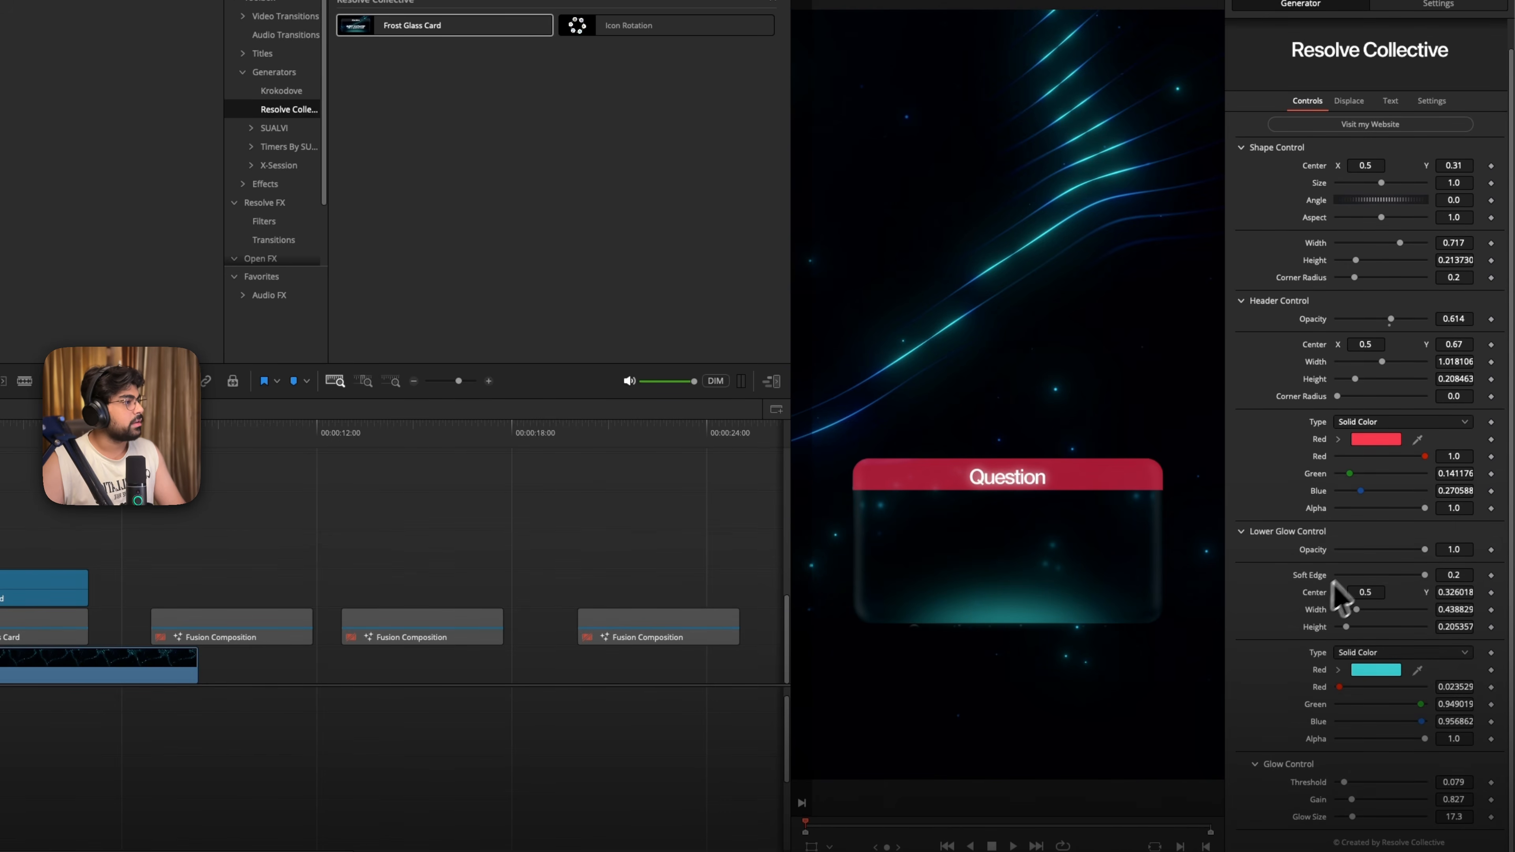
drag(1423, 551, 1460, 578)
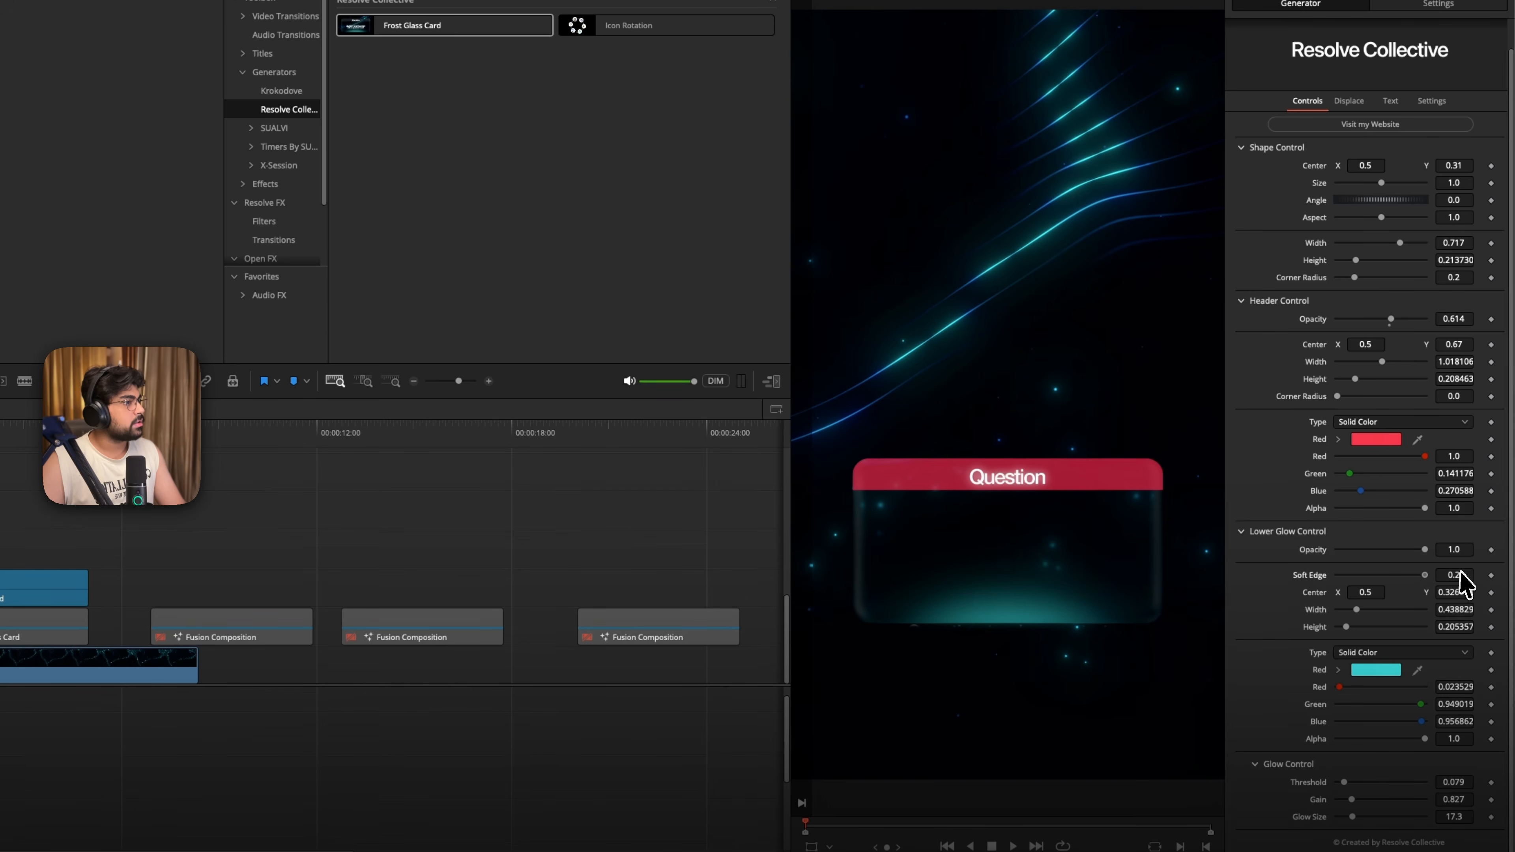
click(1366, 672)
click(1201, 486)
click(1133, 478)
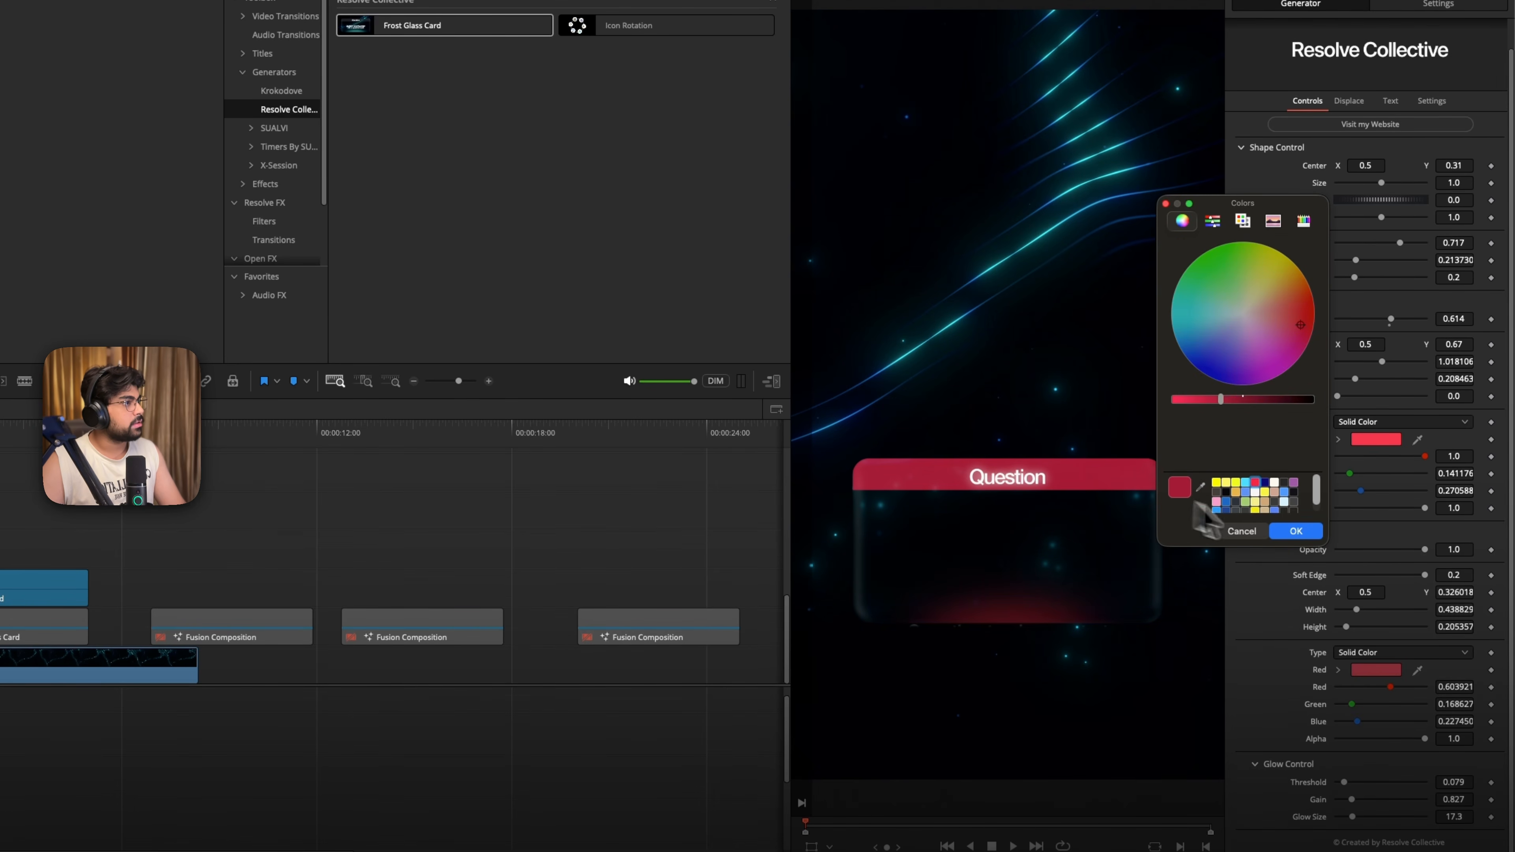
click(1296, 531)
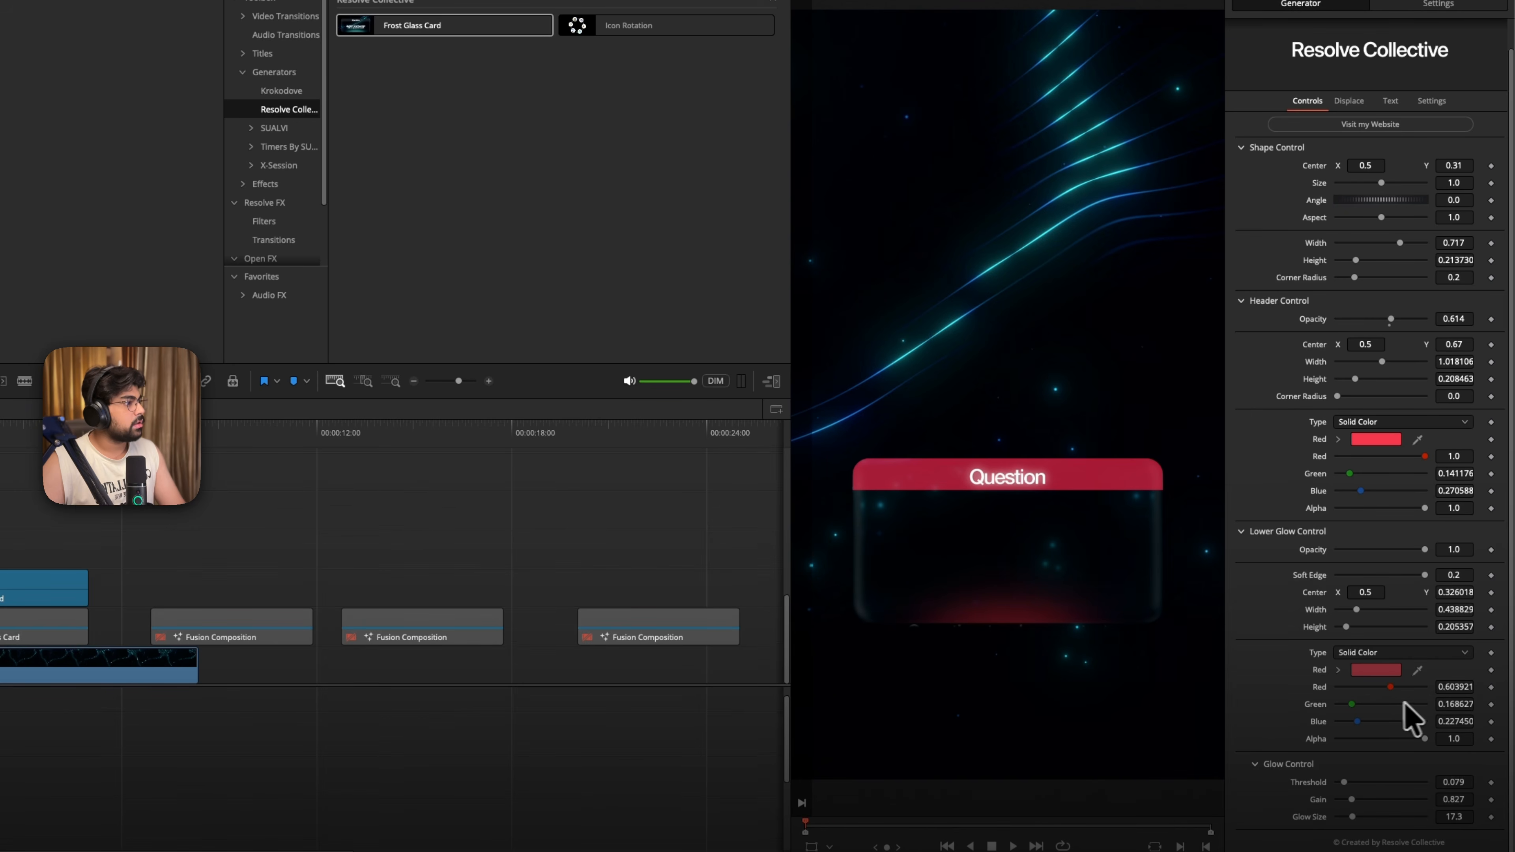
- Reduce the card header's opacity to 0.551, leaving its alpha at 1.0 after trying a lower value
drag(1424, 509, 1396, 508)
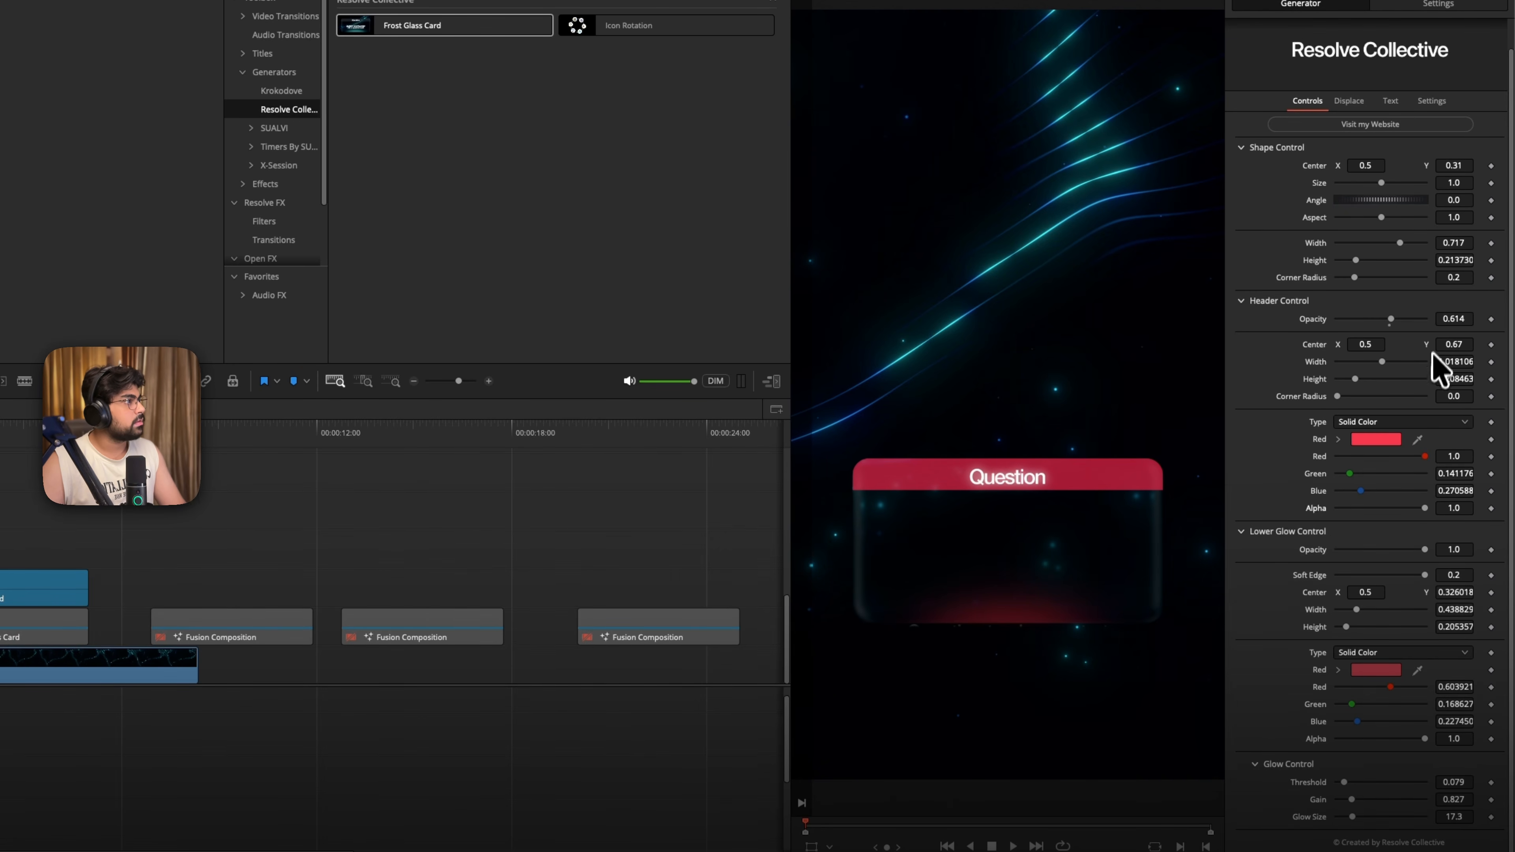
drag(1391, 320, 1380, 320)
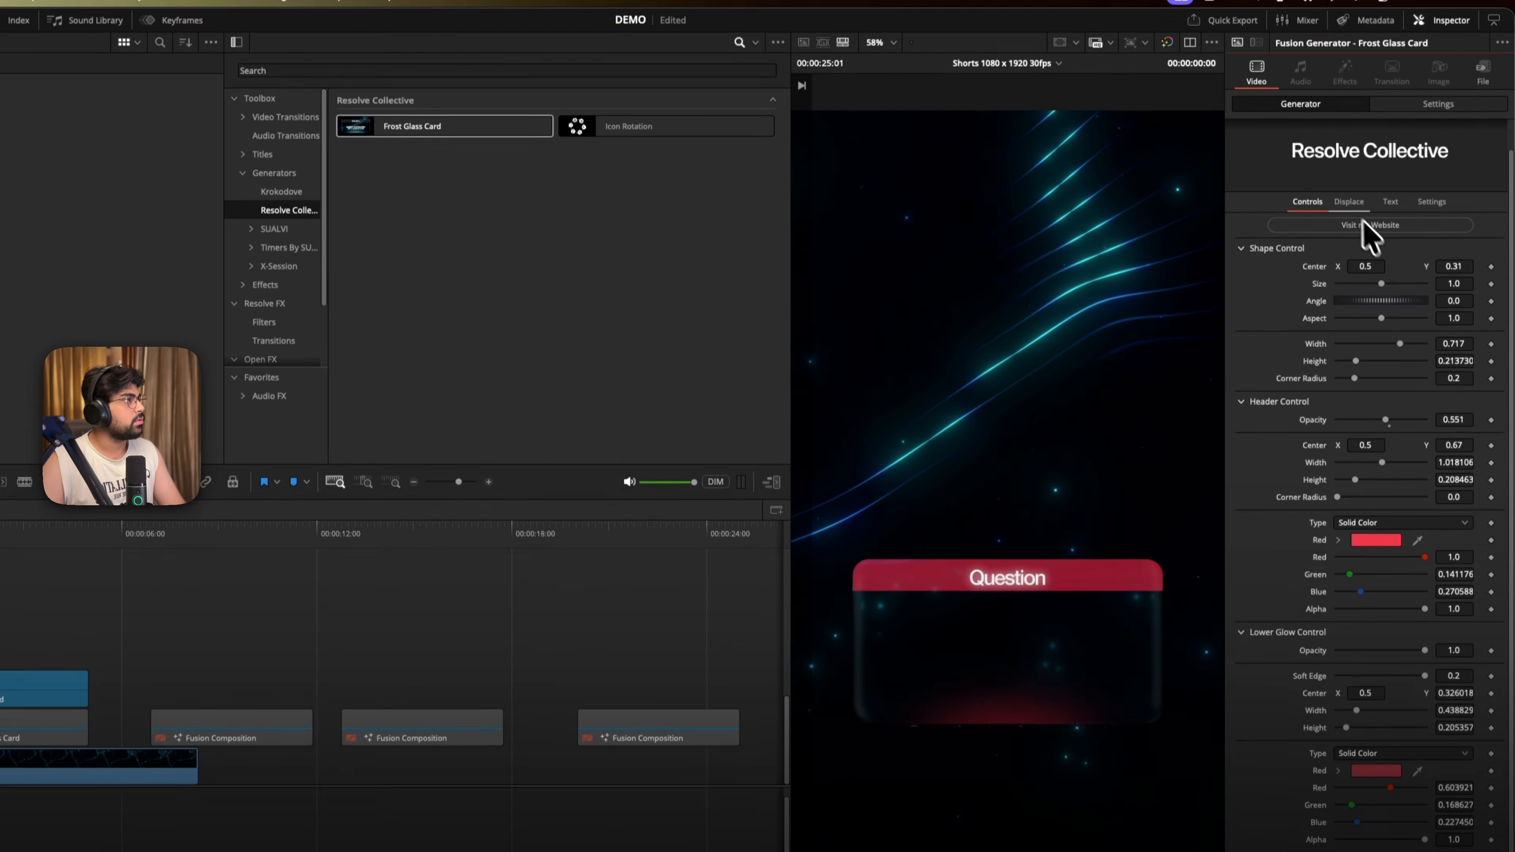
- Try a blur strength of 0.48 in the card's displacement settings and reset it to the default
click(1349, 207)
click(1394, 240)
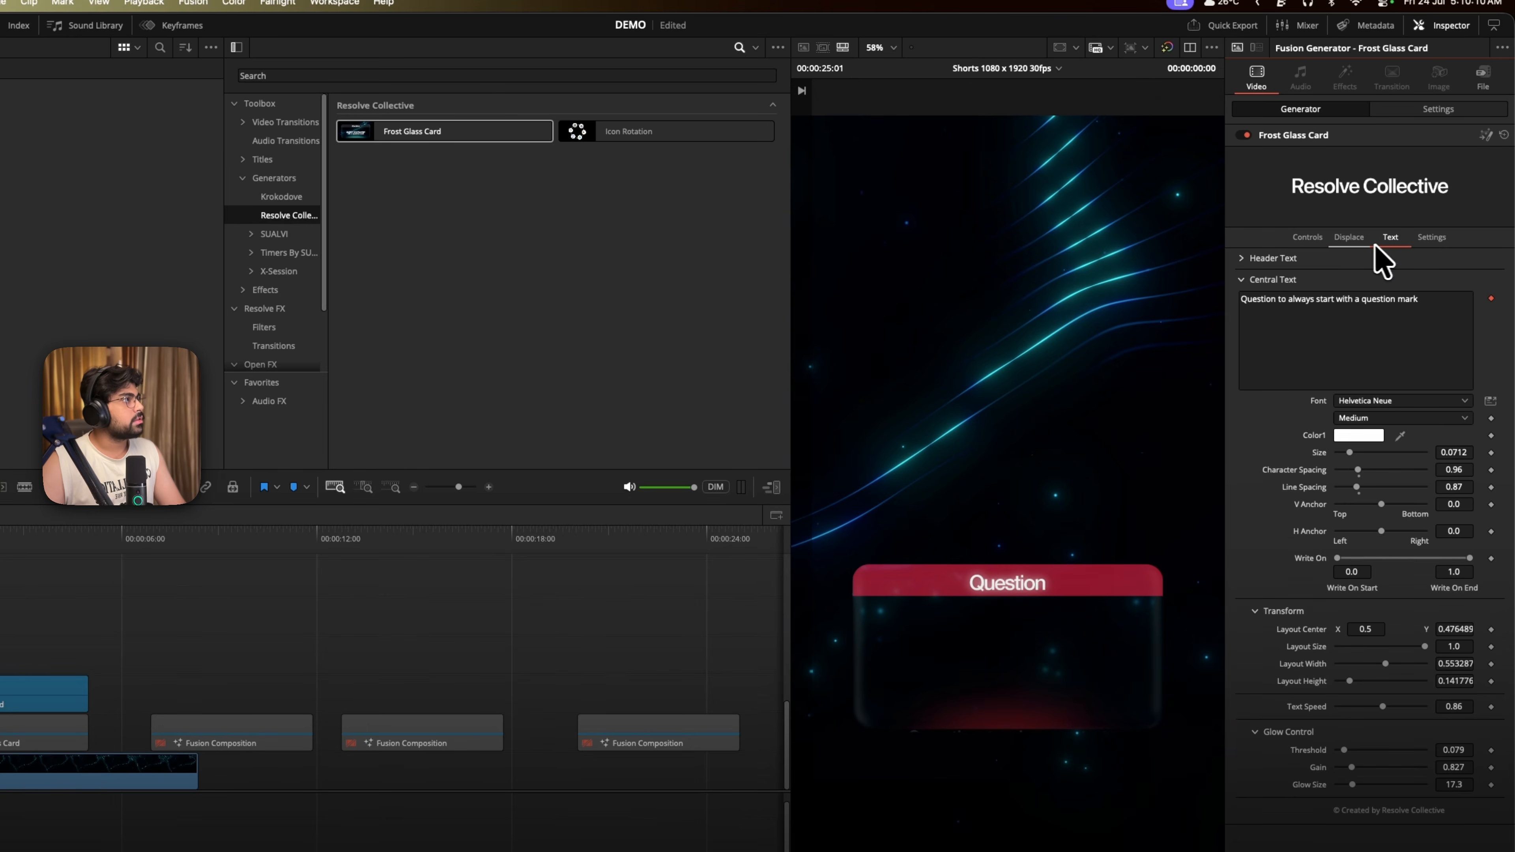
click(1350, 238)
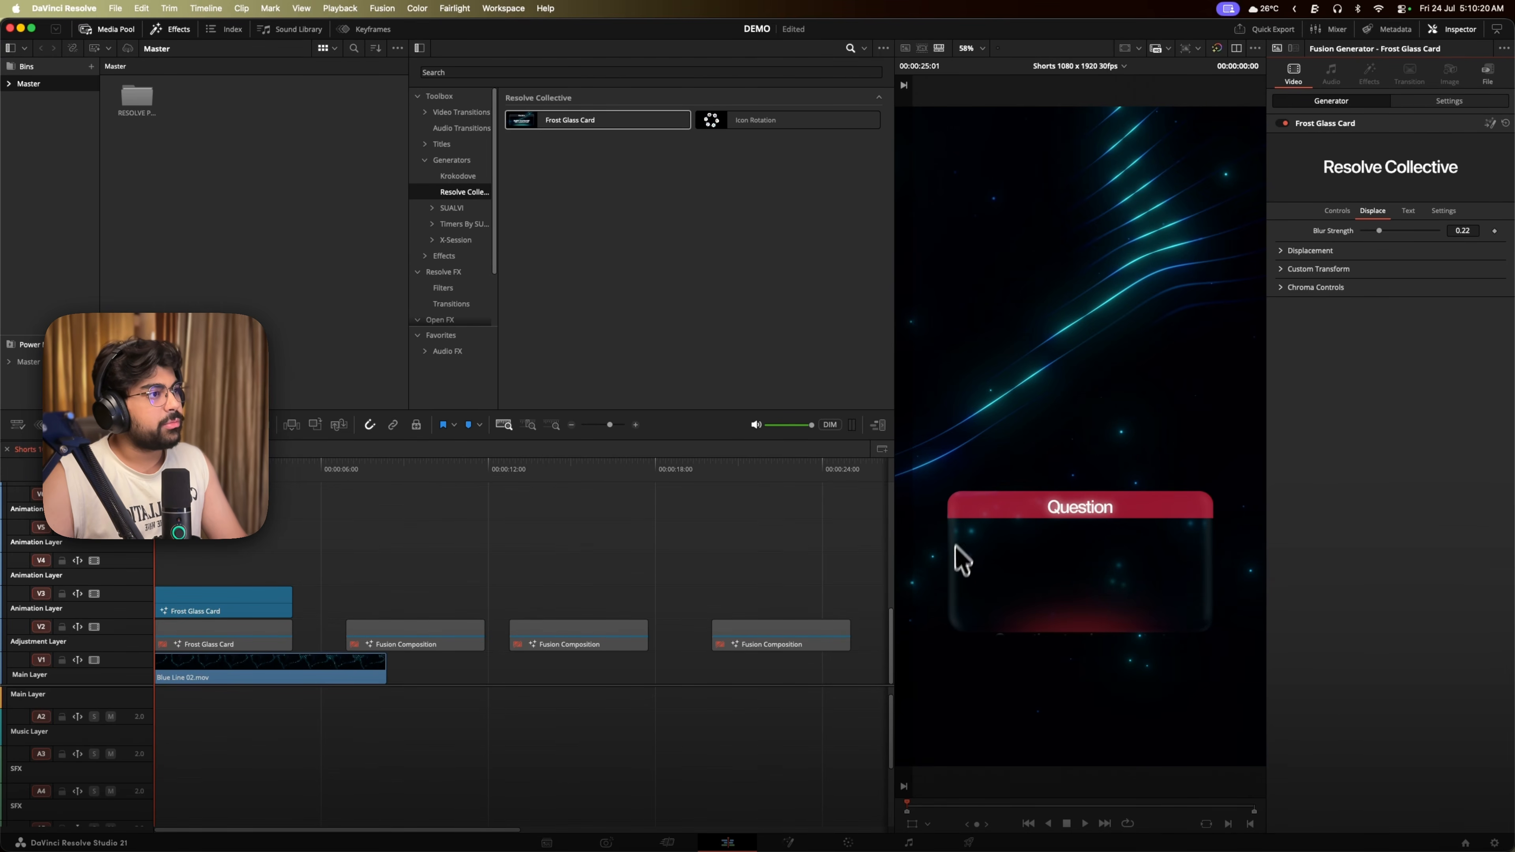
drag(1379, 230, 1398, 230)
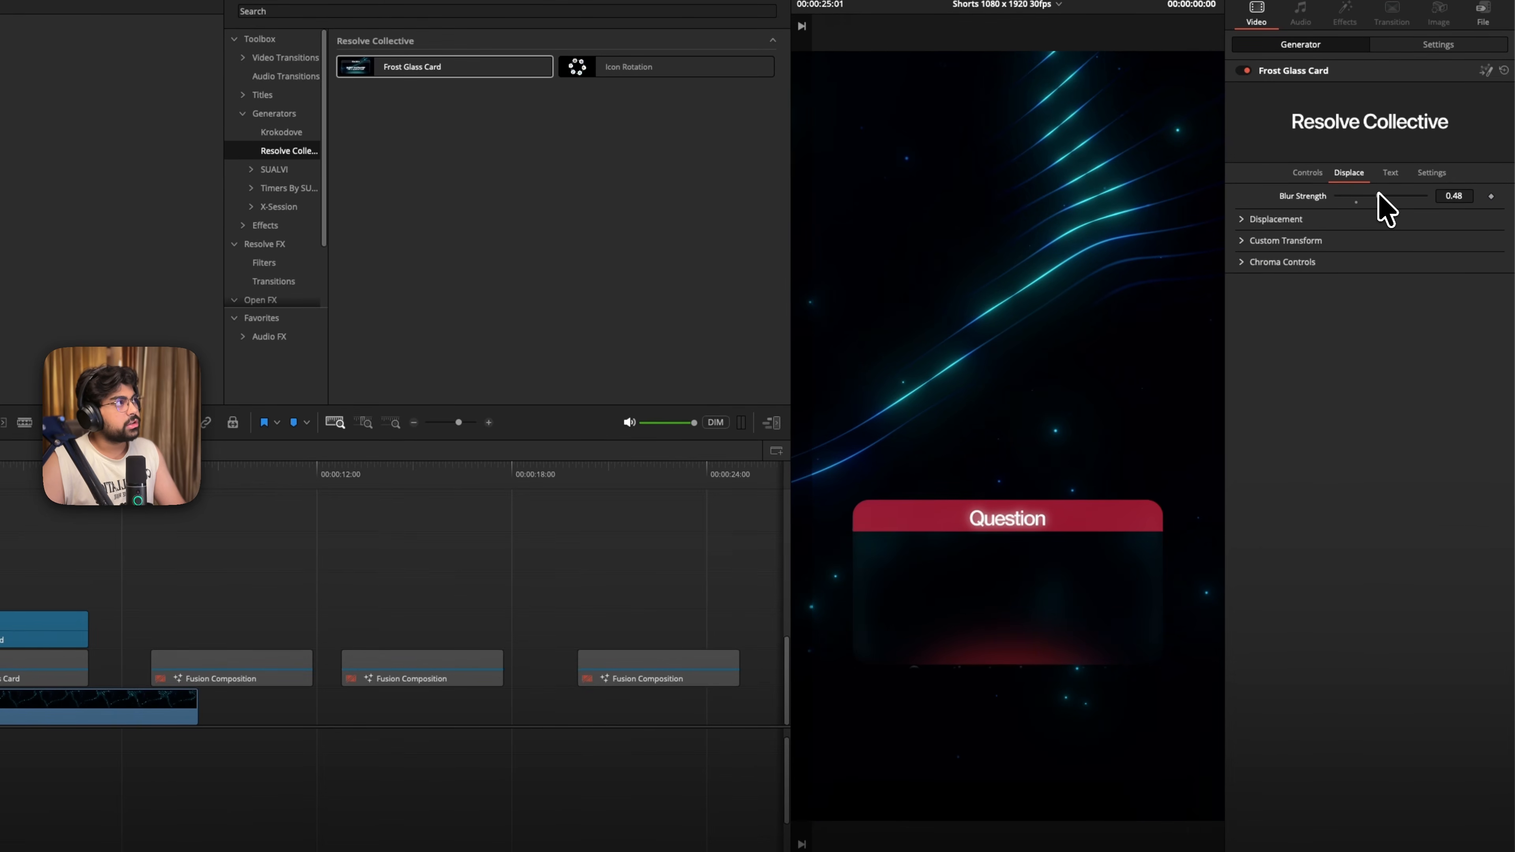
double_click(1306, 199)
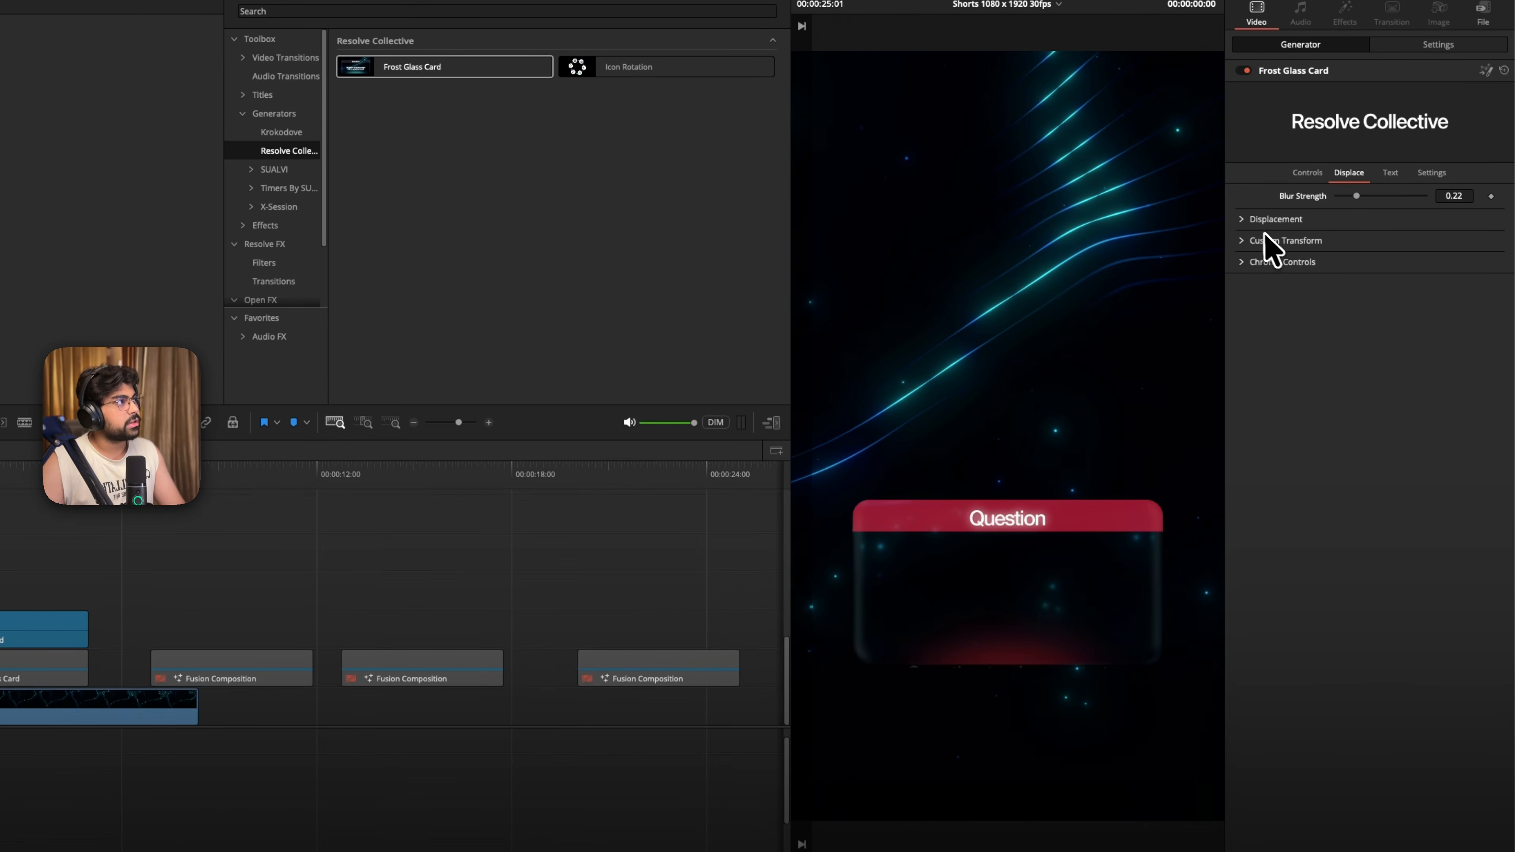
- Try displacement height 51.2, refraction 0.7, spread 25.2 and light power 12.05 on the card, and reset them to their defaults
click(1241, 219)
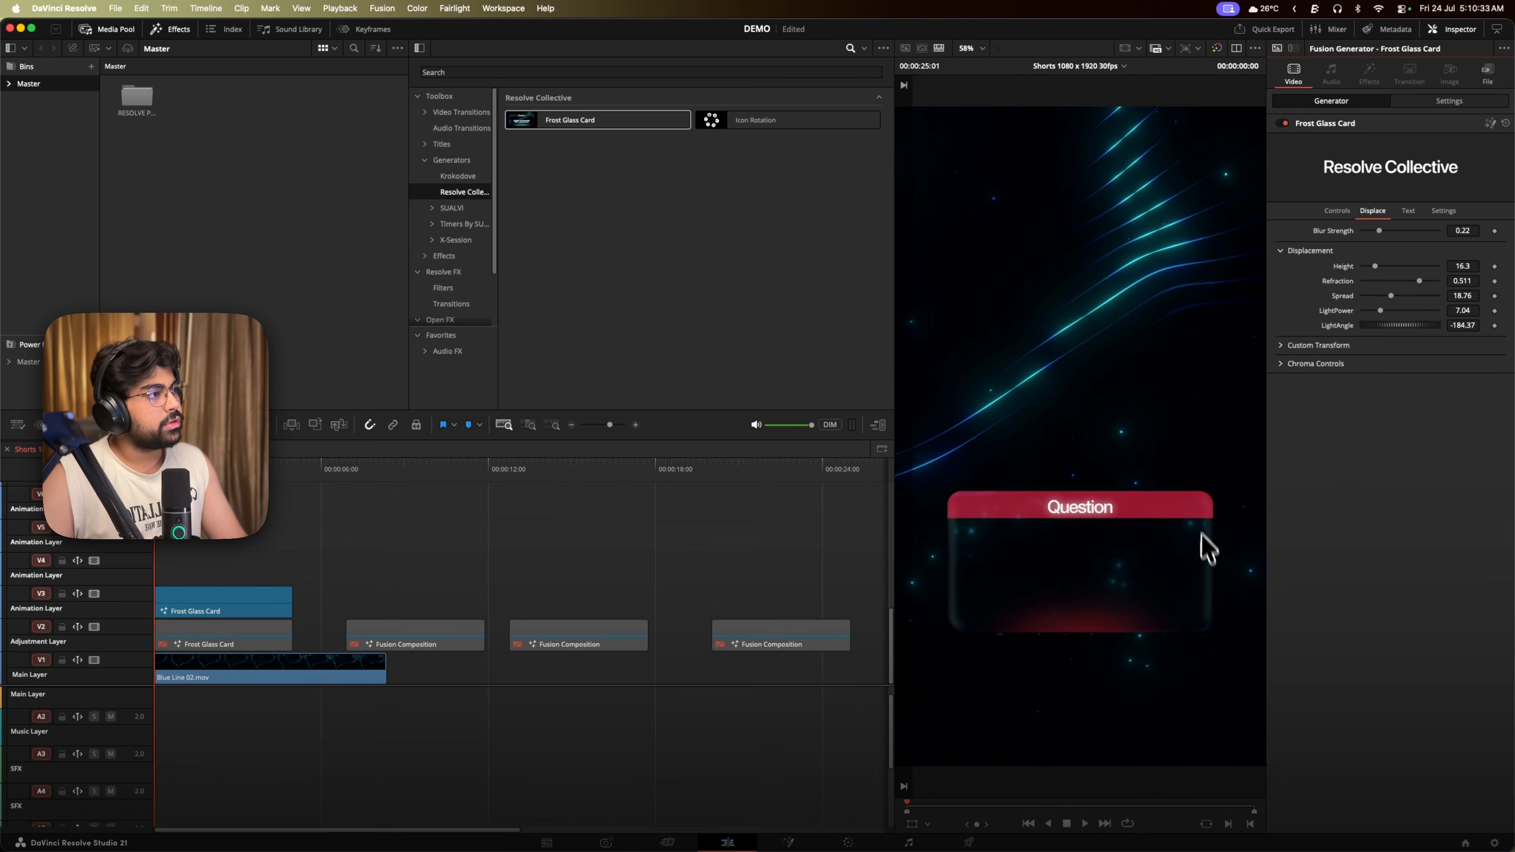
drag(1375, 266, 1382, 232)
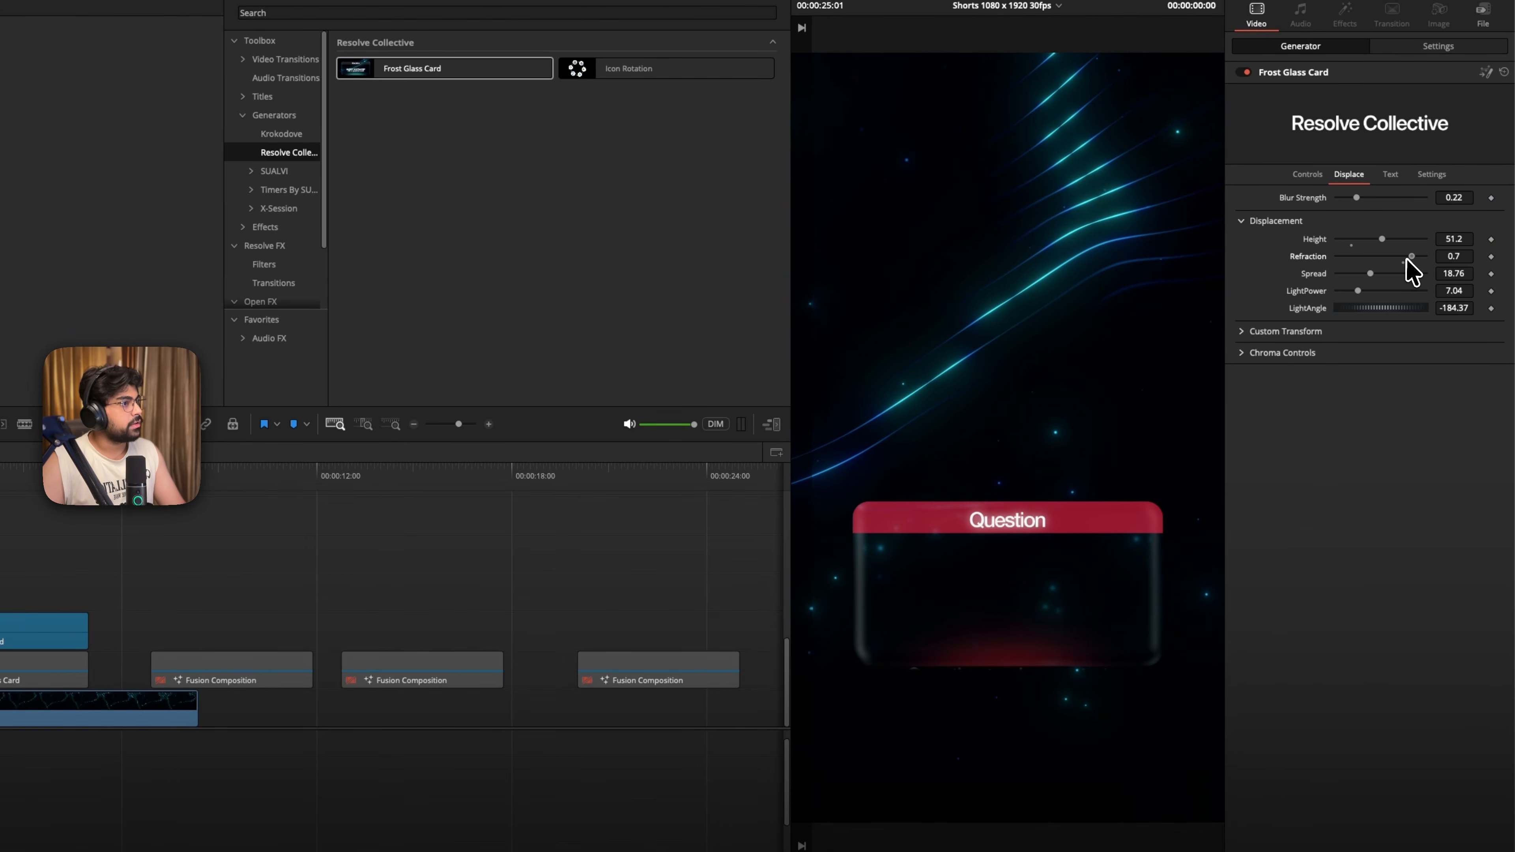
drag(1372, 279, 1384, 276)
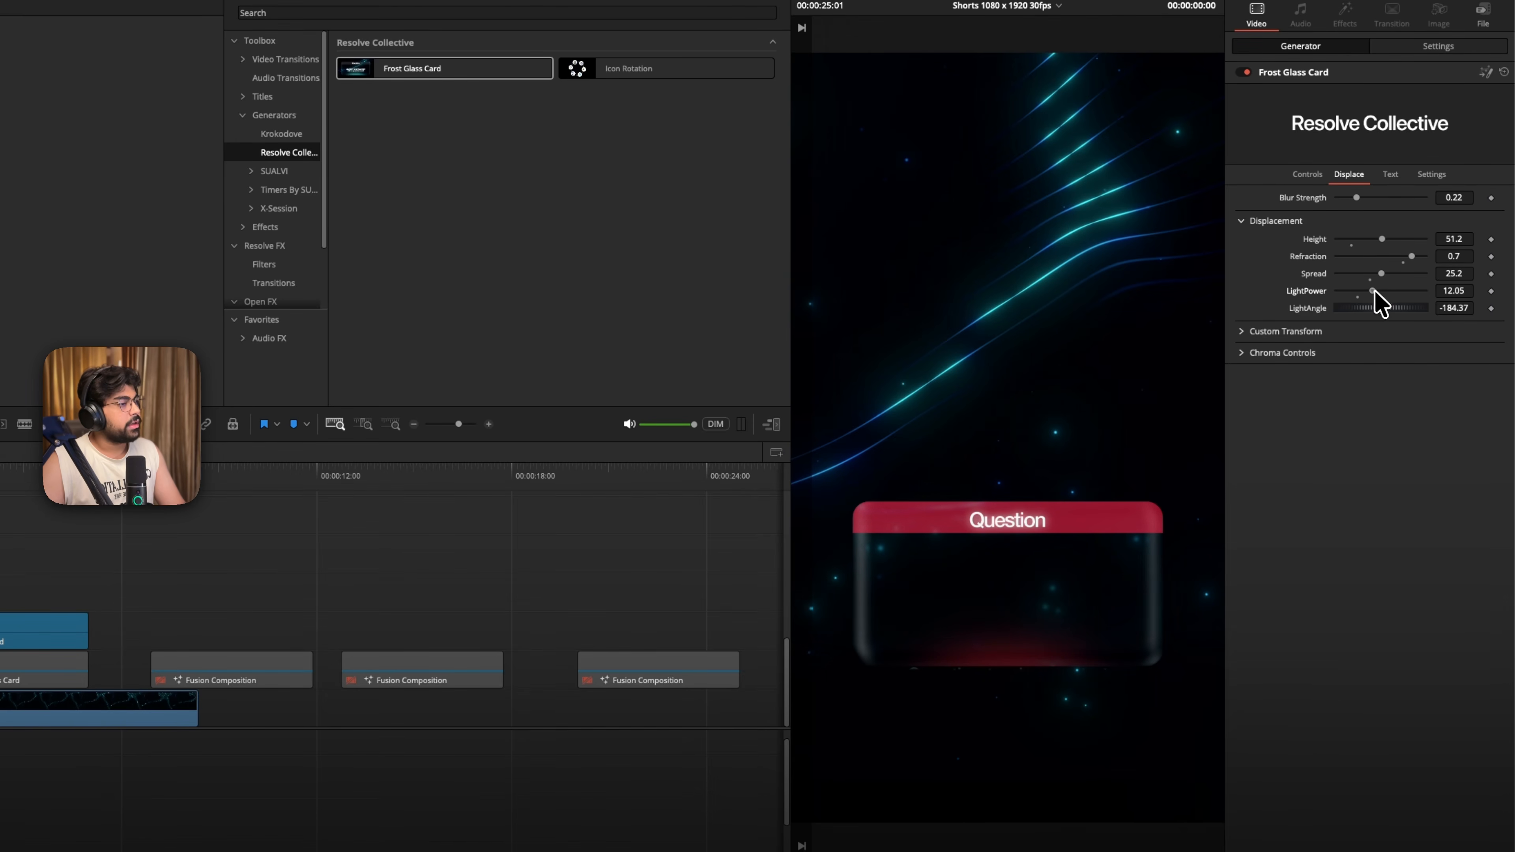
double_click(1314, 275)
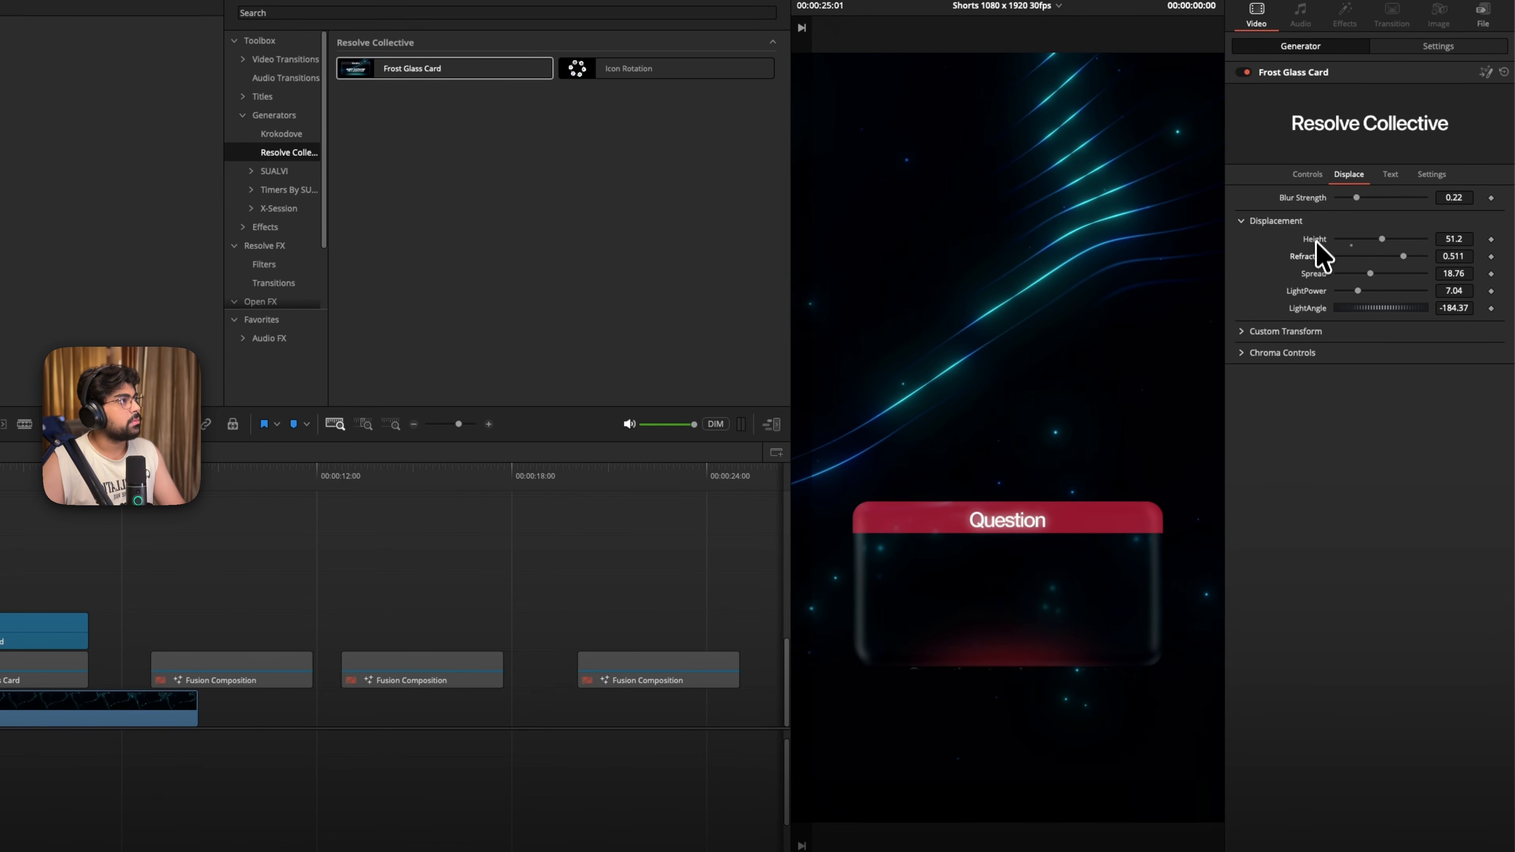
double_click(1315, 239)
- Try a different custom transform scale for the card's displacement and reset it, and set the scale to 1.0
click(1259, 331)
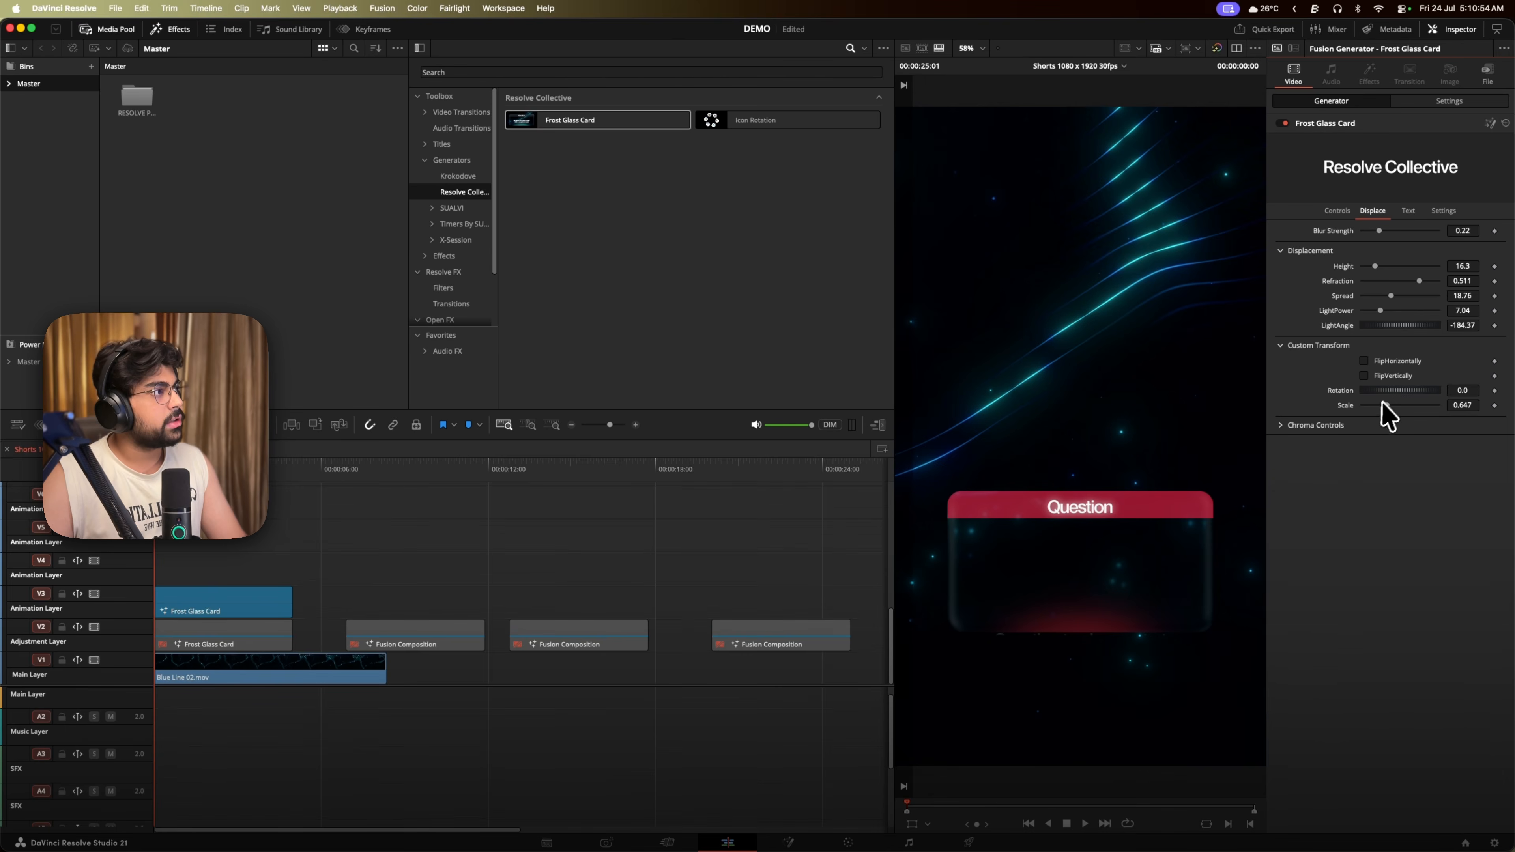
drag(1386, 406, 1343, 377)
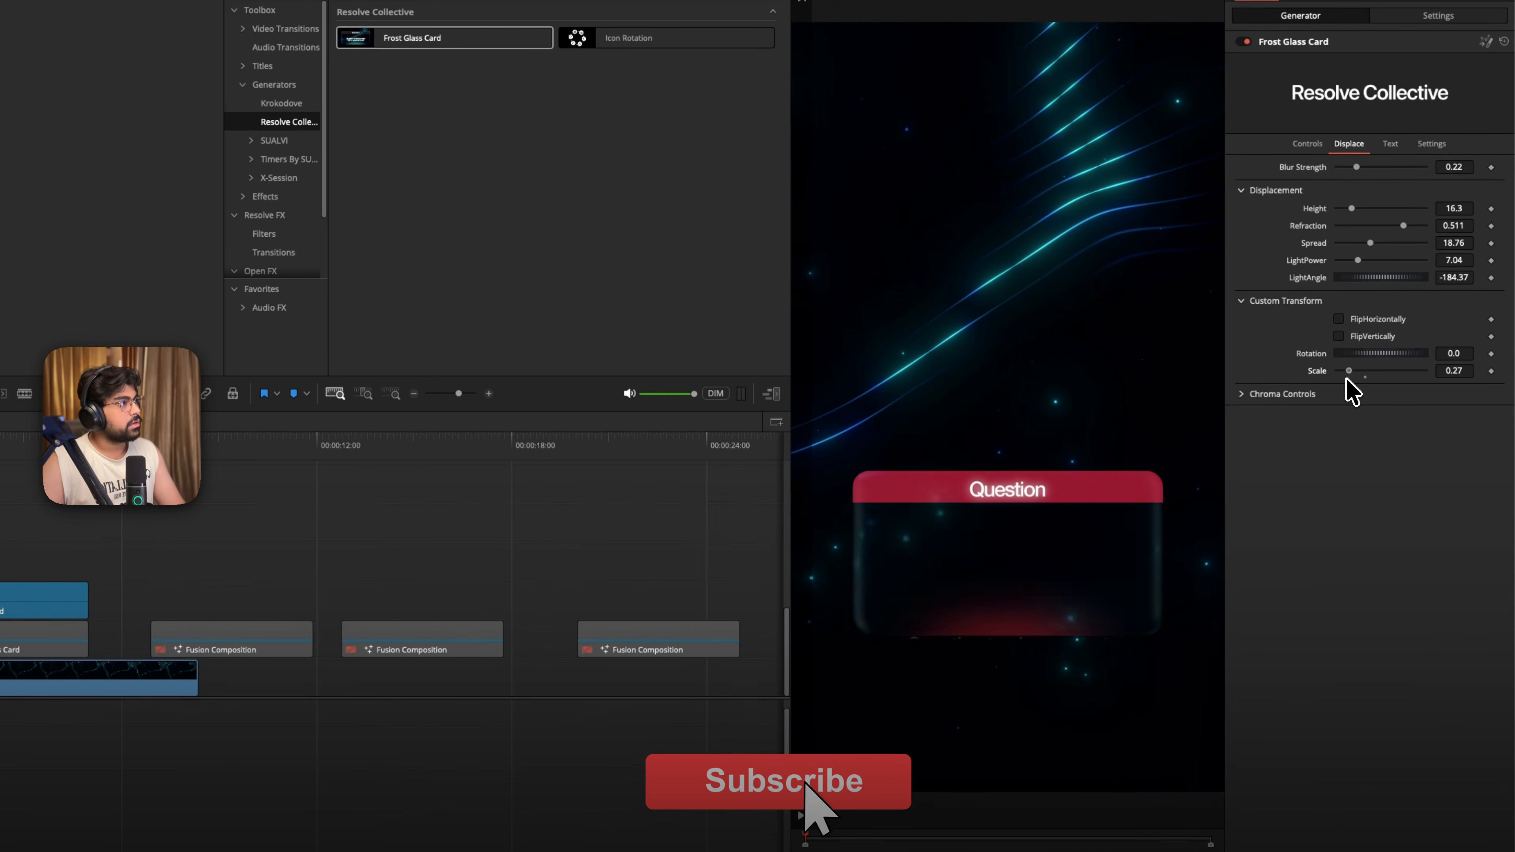
double_click(1322, 375)
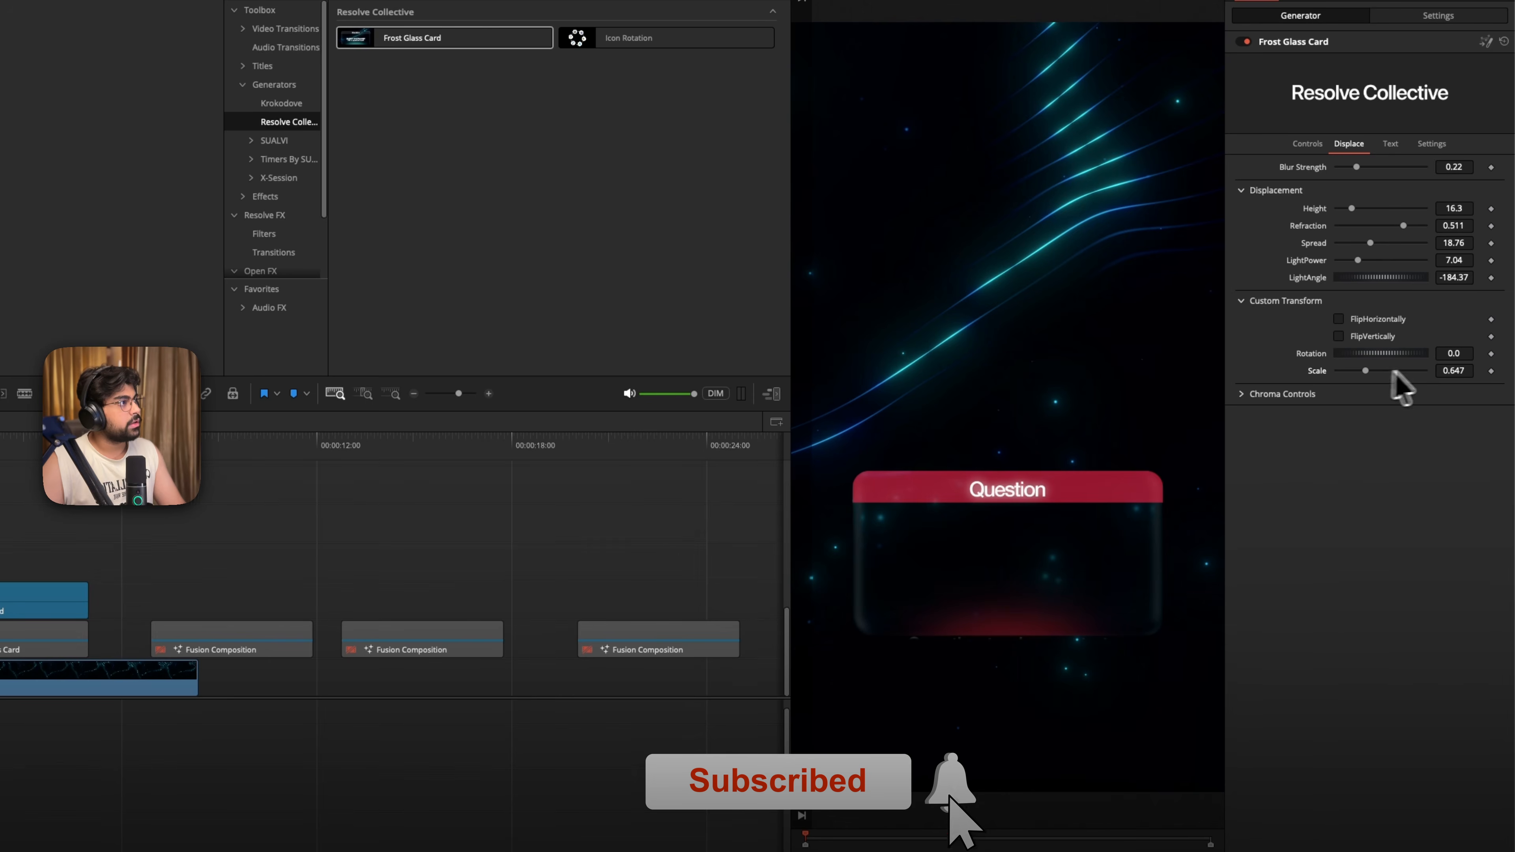
click(1453, 370)
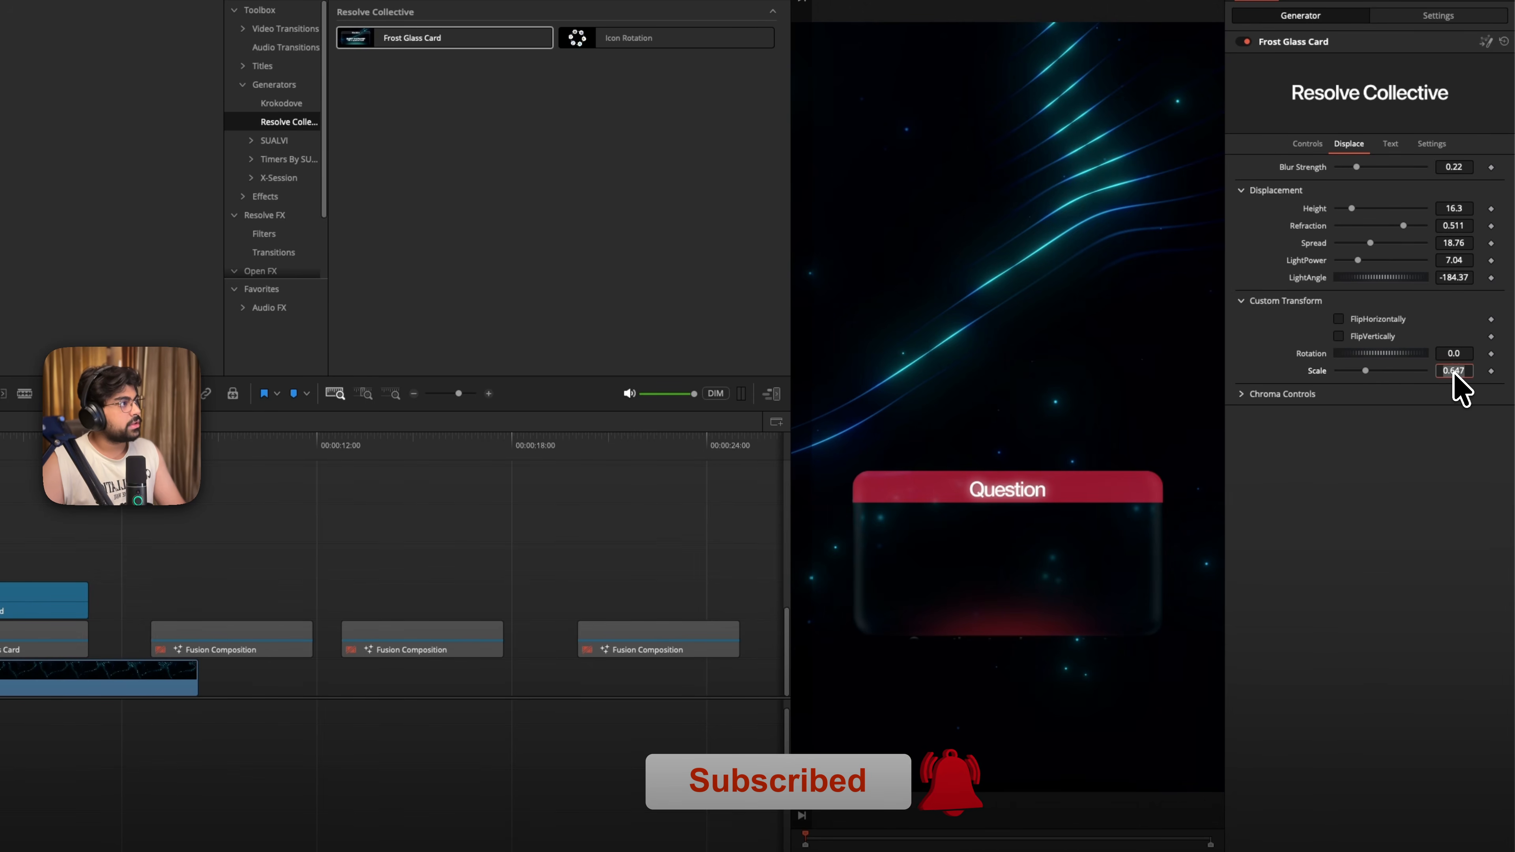
text(1)
key(Tab)
- Set the chroma distortion softness to 7.72, and try other lens aberration, lens softness, chroma saturation and falloff values before resetting those
click(1463, 466)
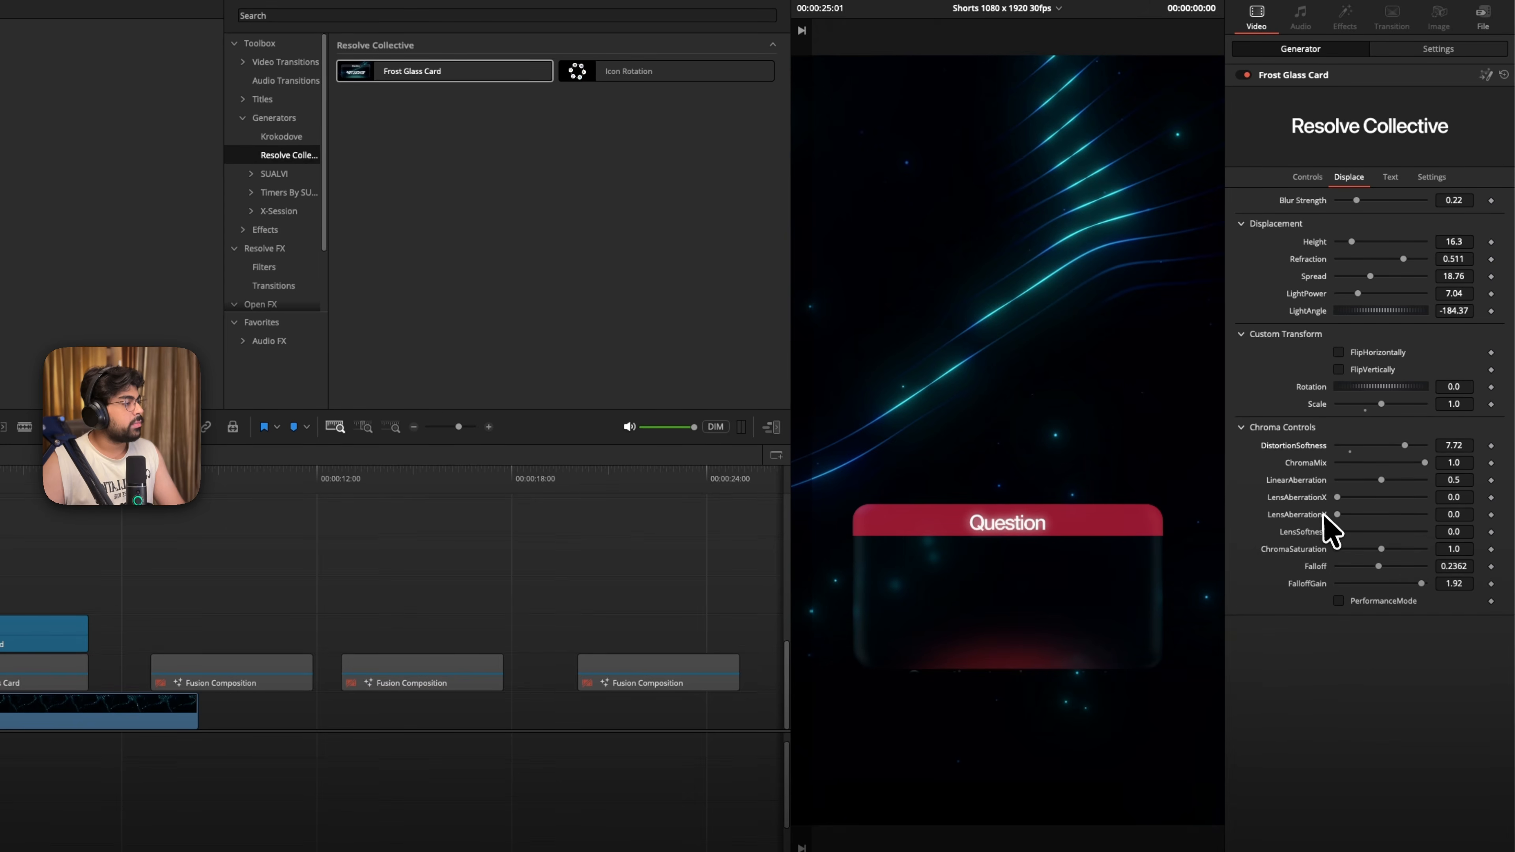
drag(1337, 515, 1419, 548)
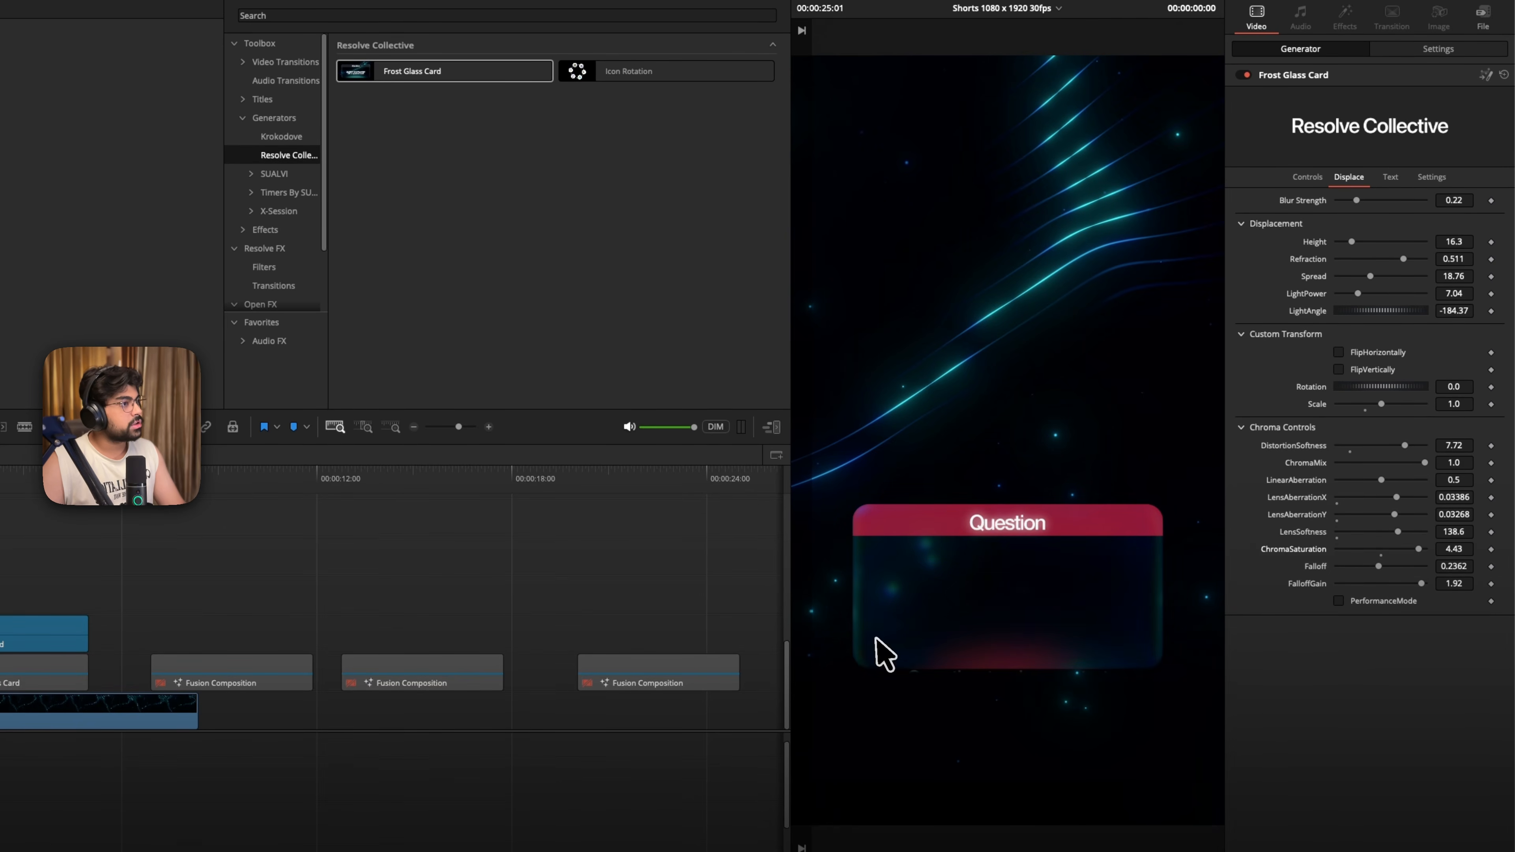
double_click(1318, 501)
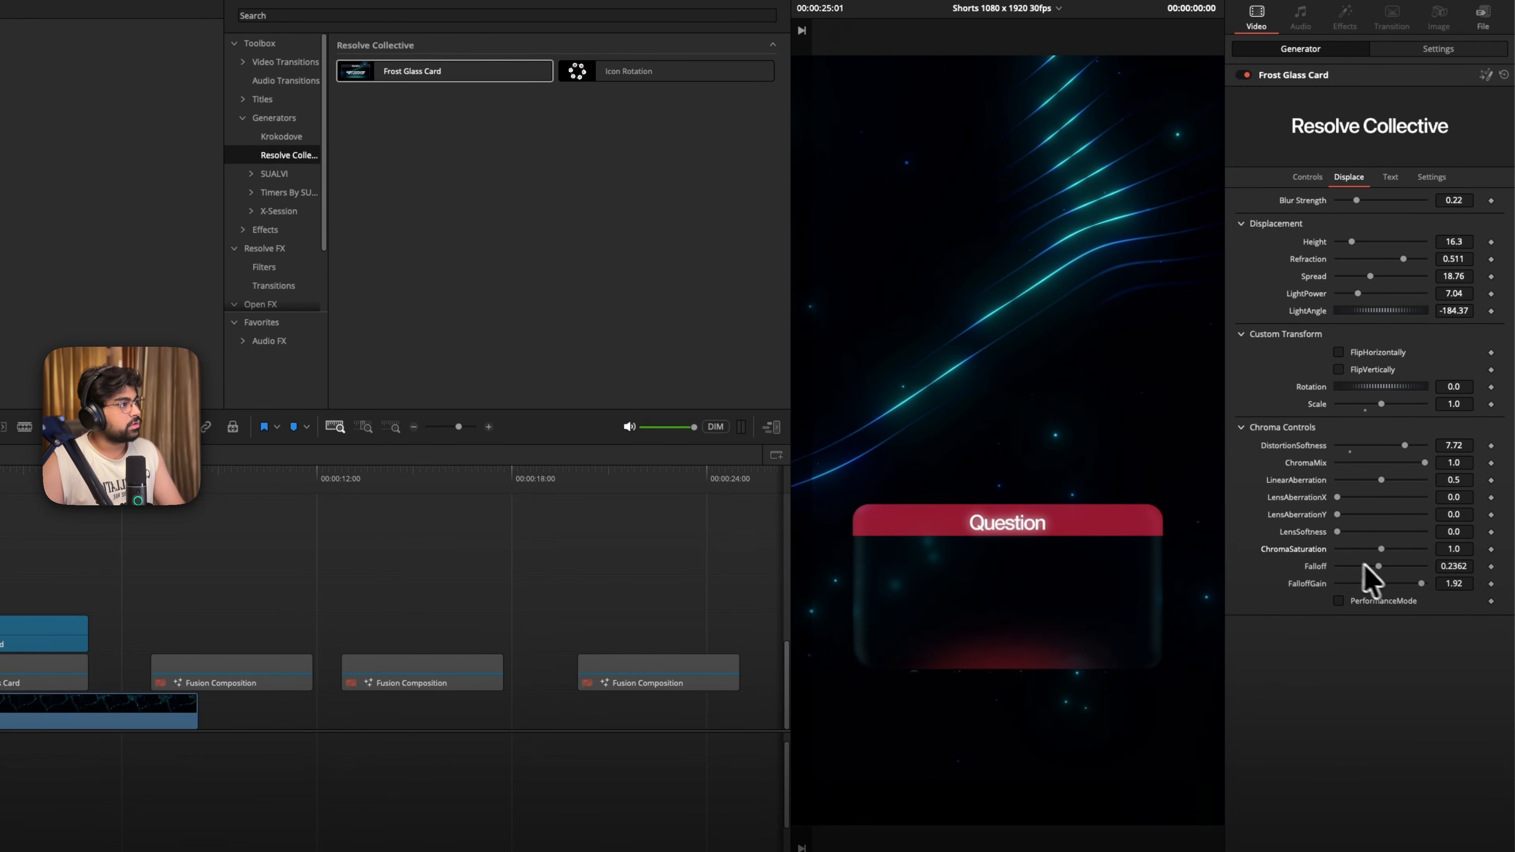
mouse_move(1385, 564)
mouse_down()
mouse_move(1331, 566)
mouse_move(1385, 558)
mouse_move(1349, 591)
mouse_move(1431, 592)
mouse_move(1401, 588)
mouse_up()
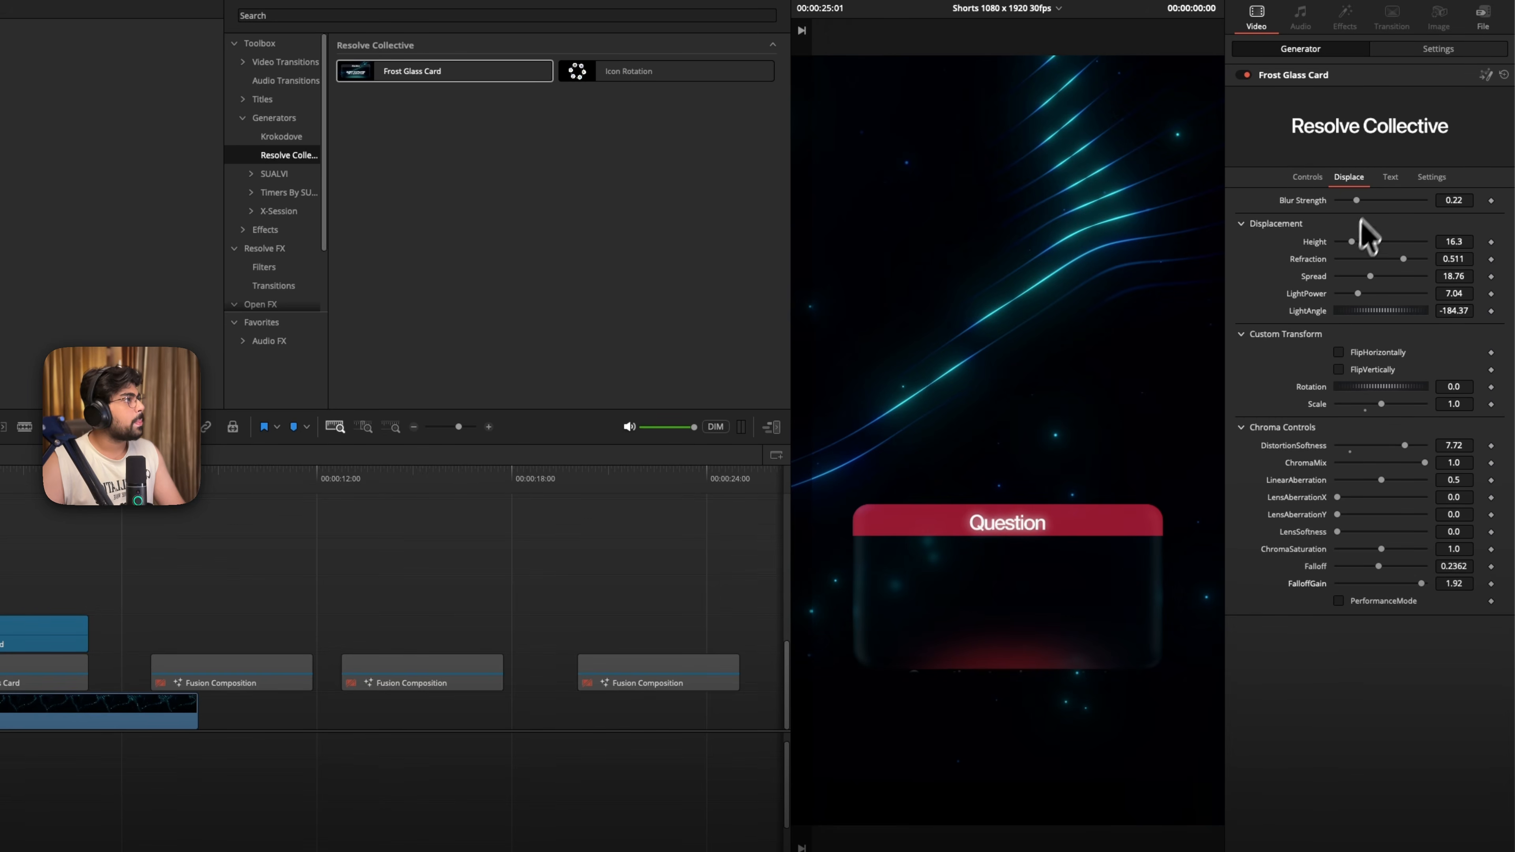
- Set the header text's layout center Y to 0.588, and try a layout size of 0.969 before resetting it
click(1384, 179)
click(1242, 198)
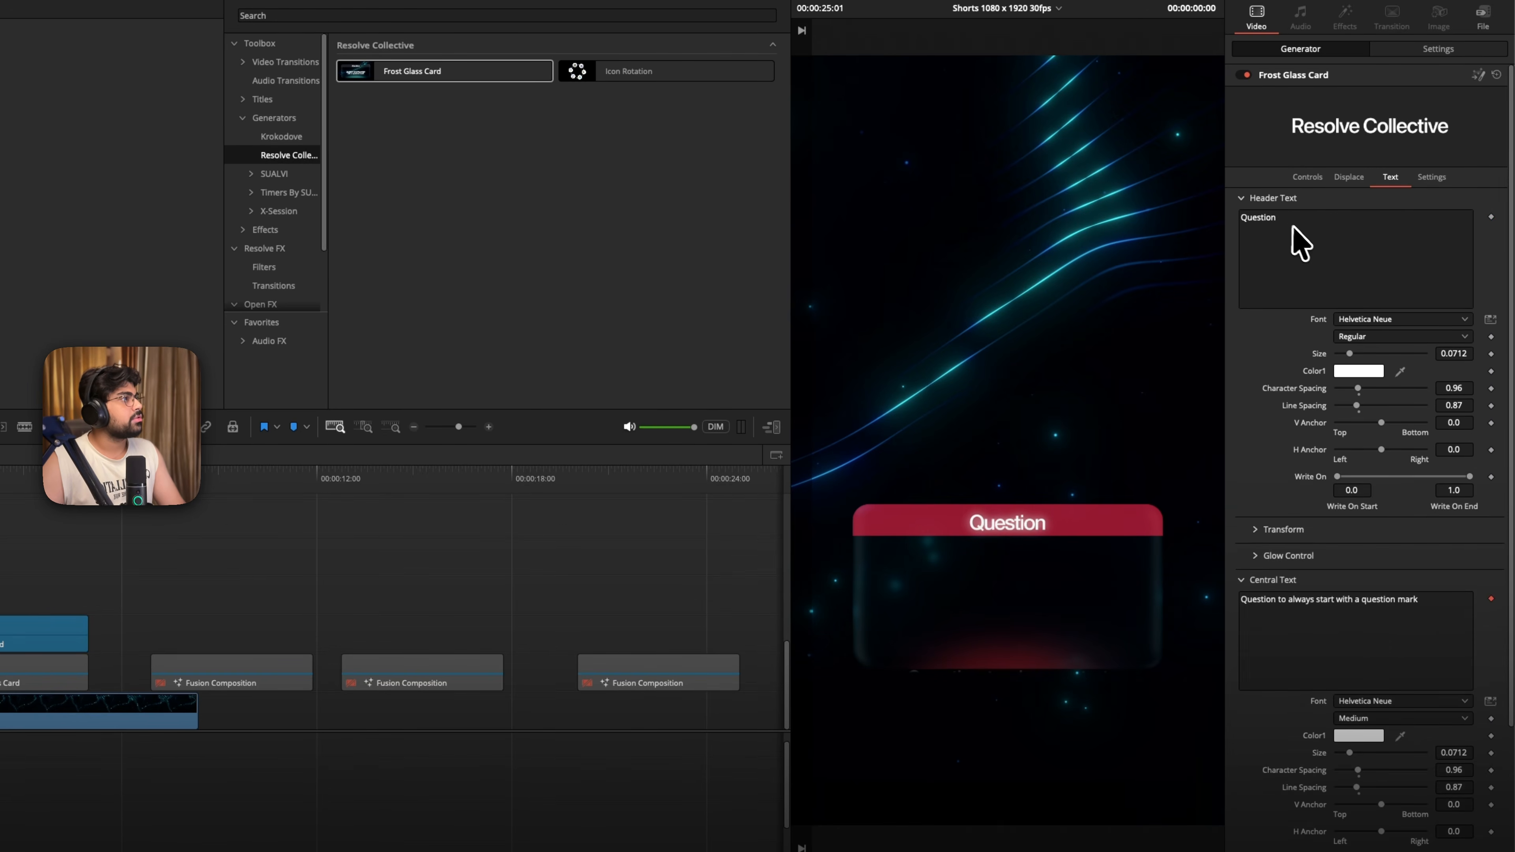
click(1298, 230)
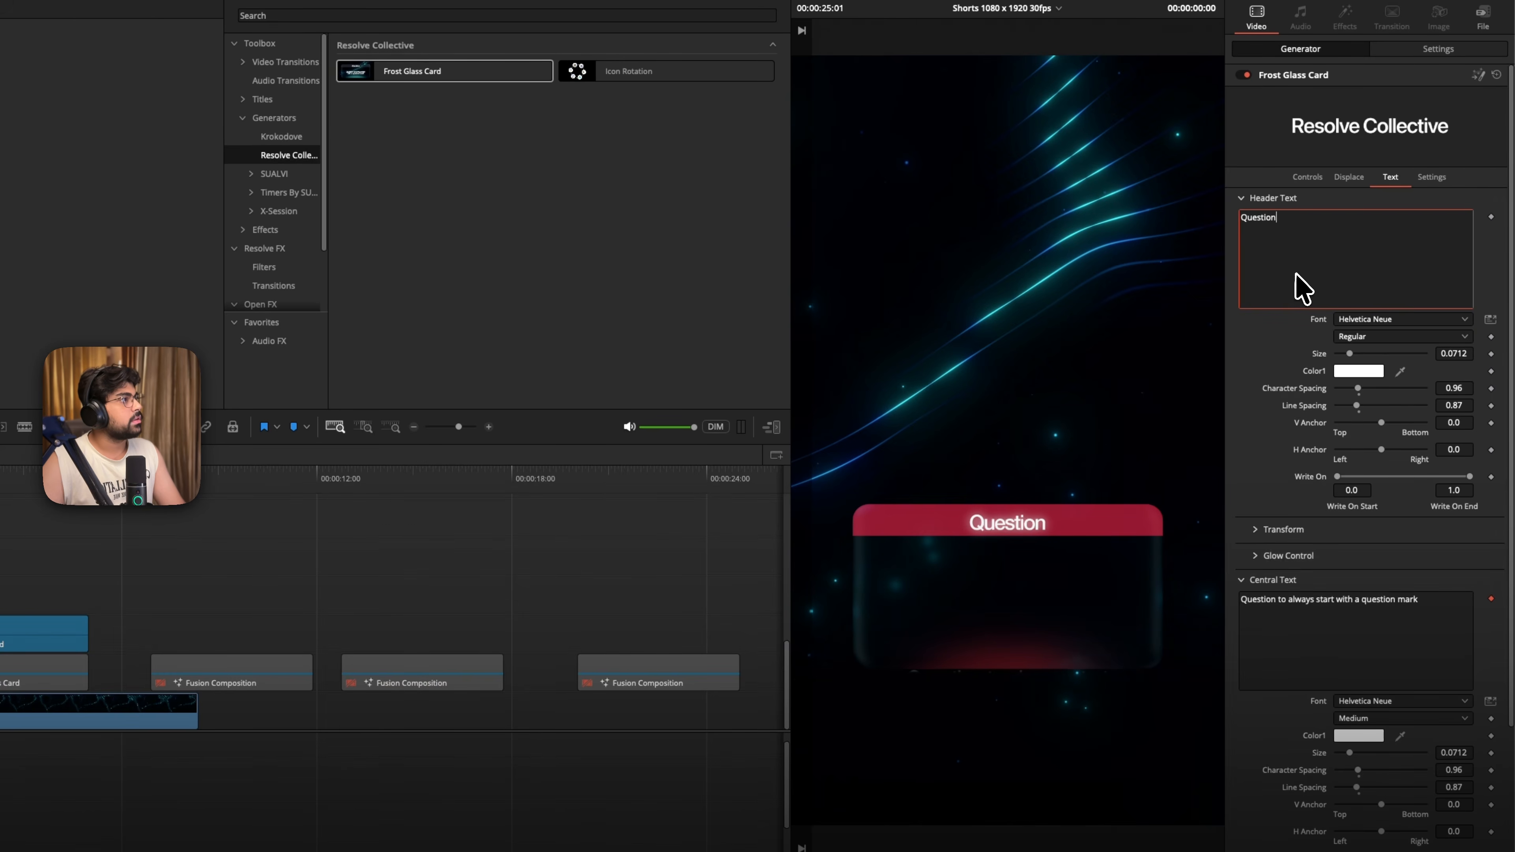
key(Caps_Lock)
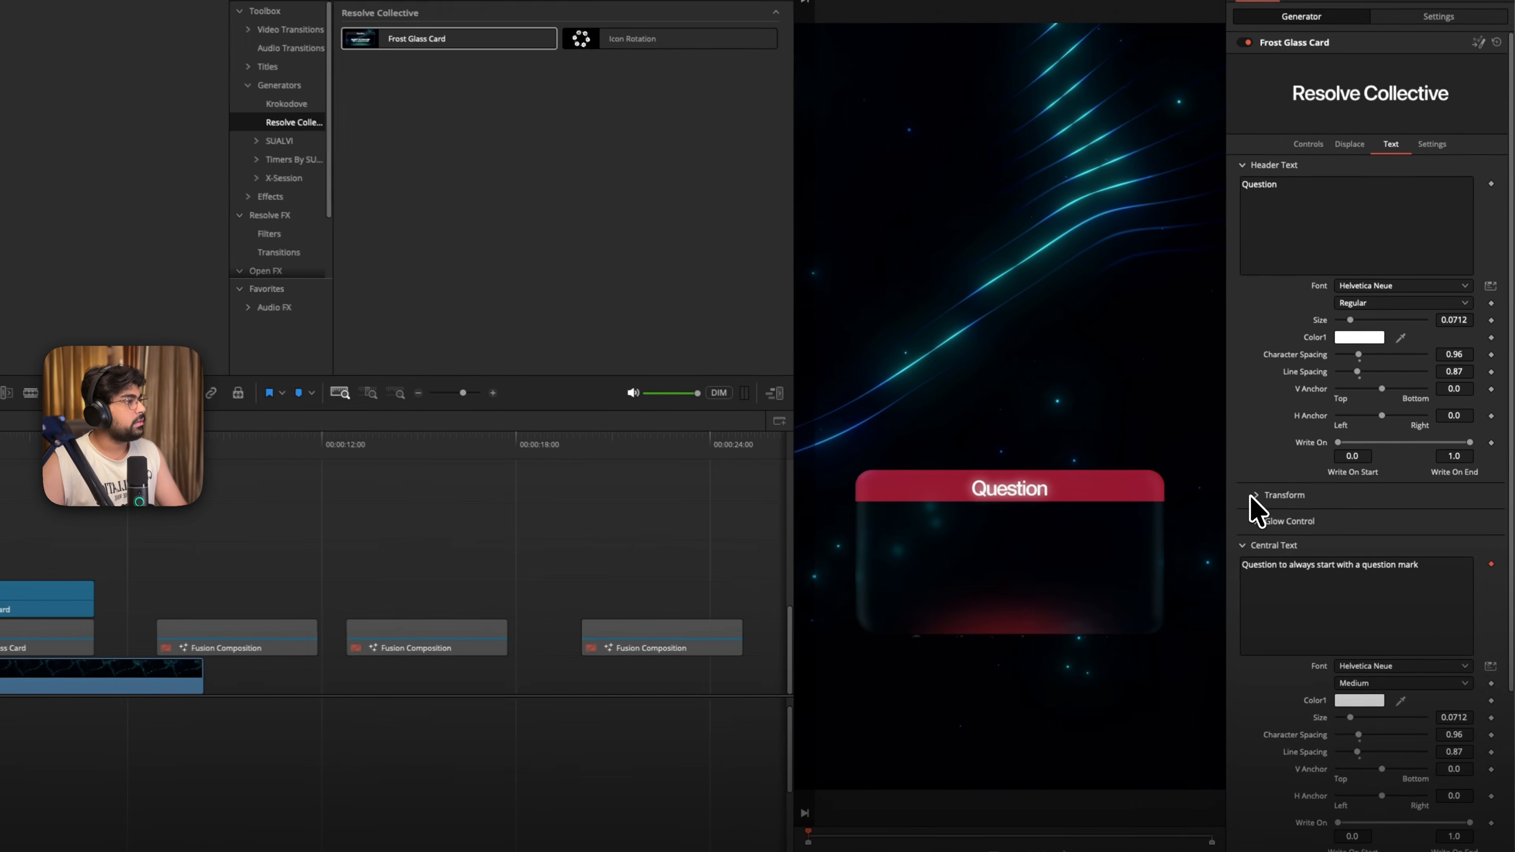
click(1294, 514)
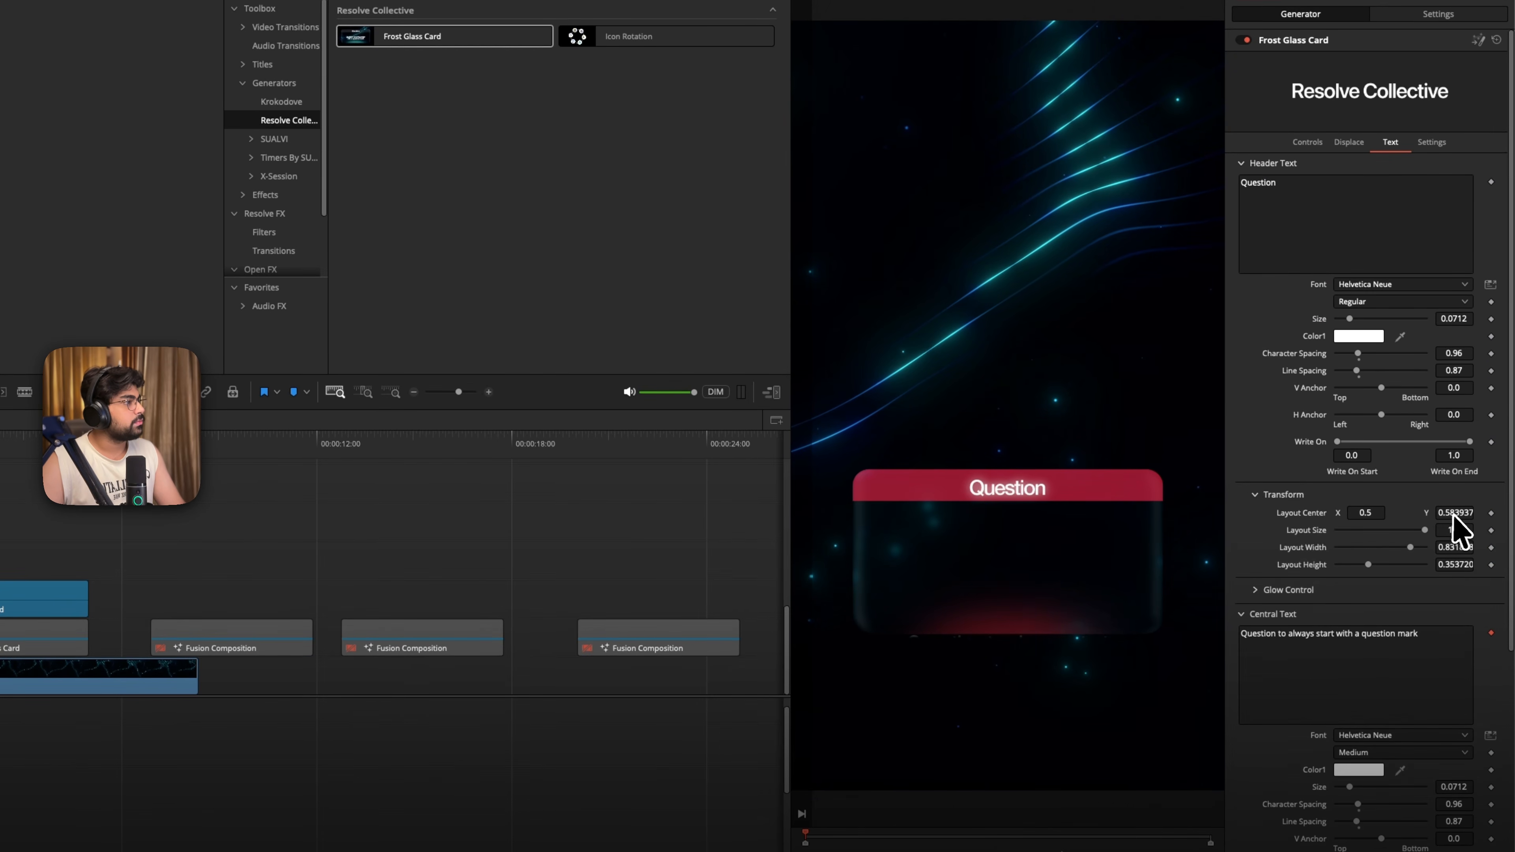
drag(1454, 515, 755, 524)
double_click(1317, 514)
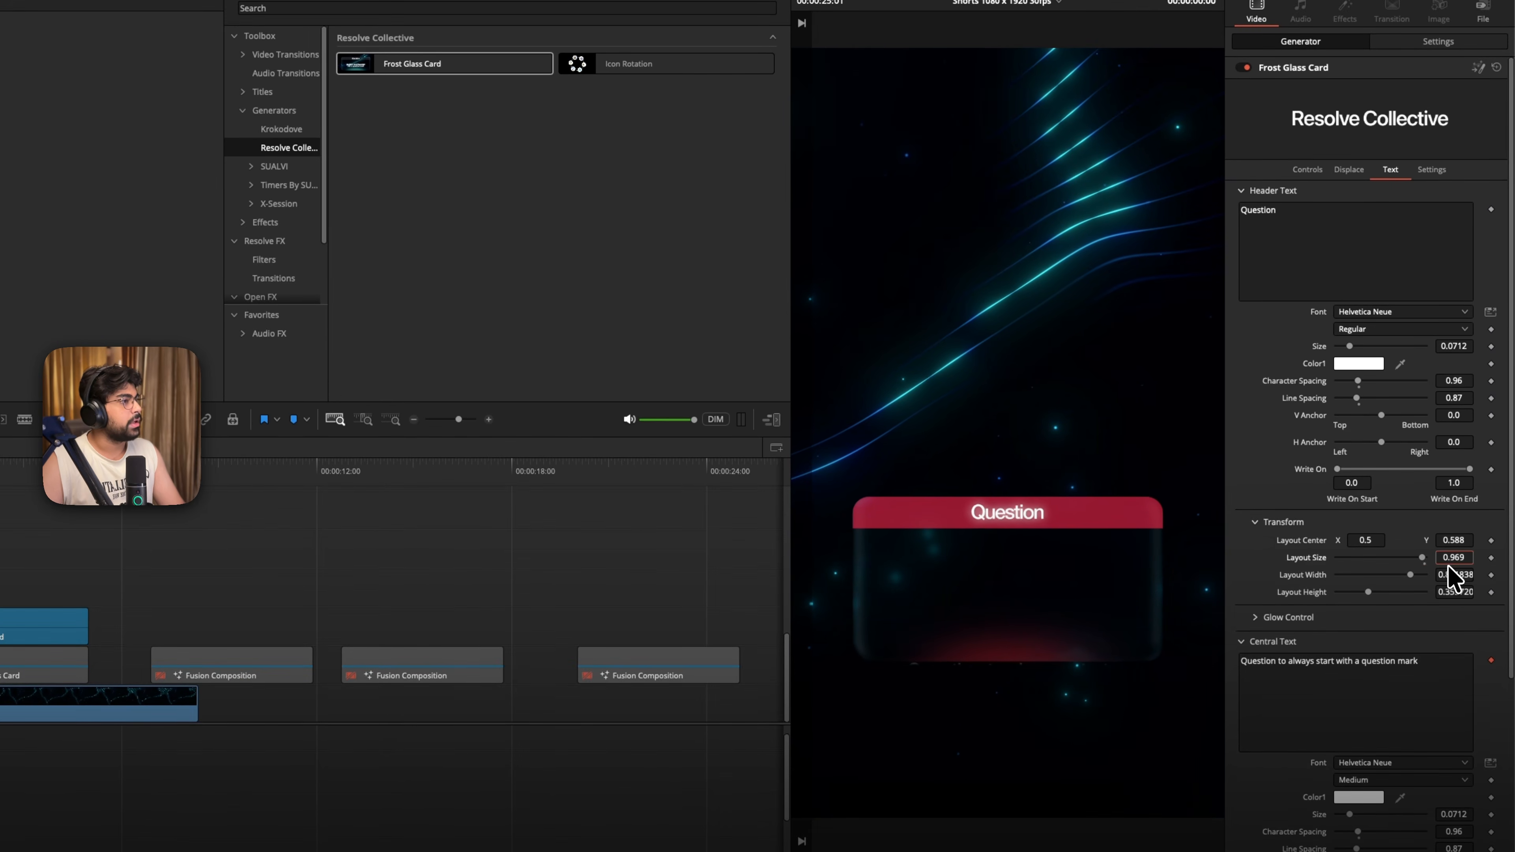
- Set the header text's glow threshold to 0.118, gain to 1.181 and glow size to 34.6
click(1363, 617)
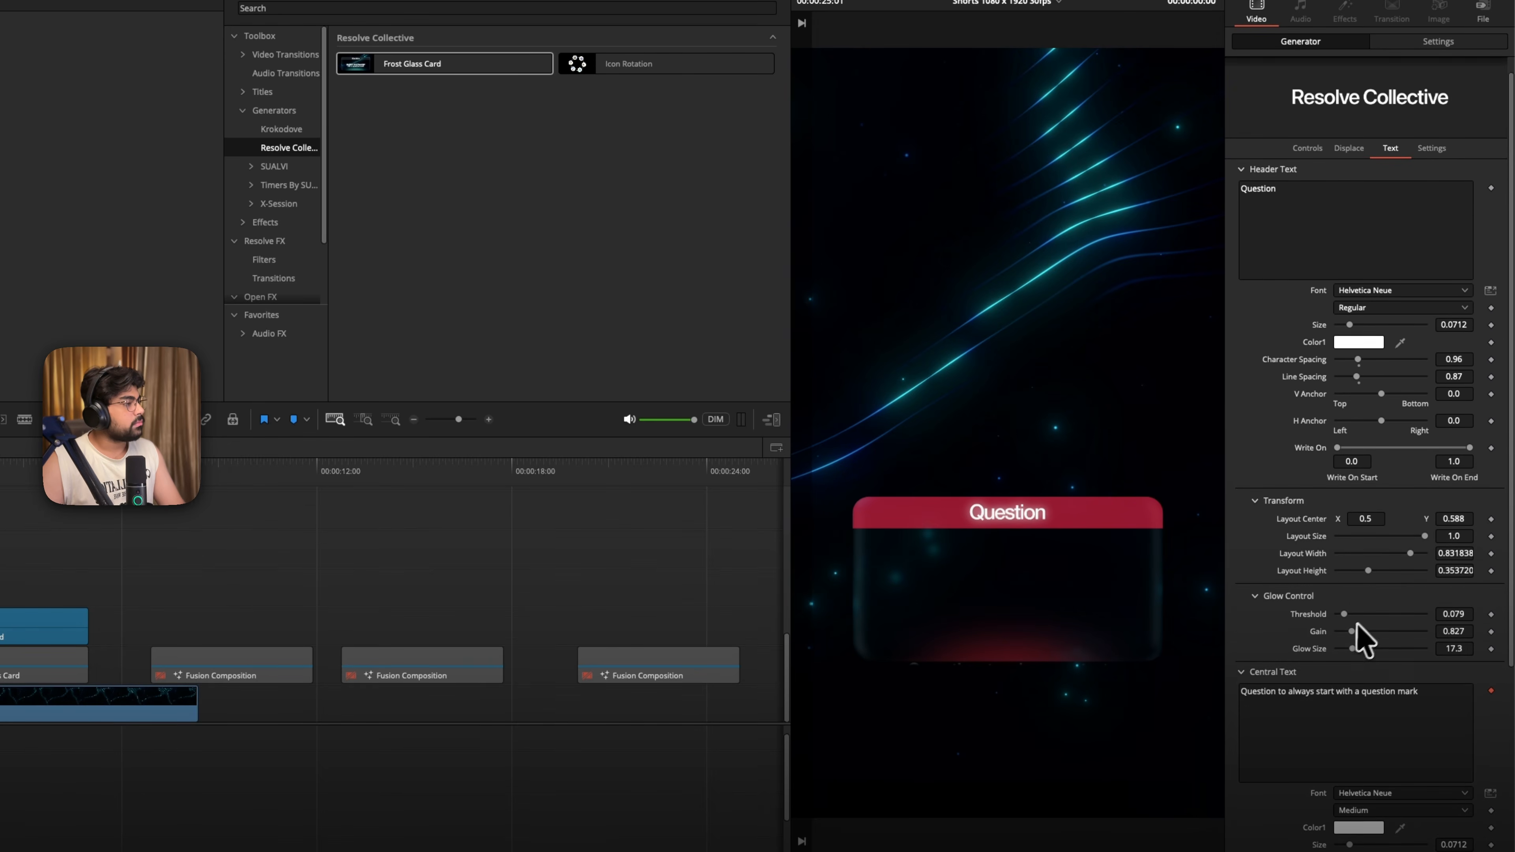
scroll(1354, 621, down, 2)
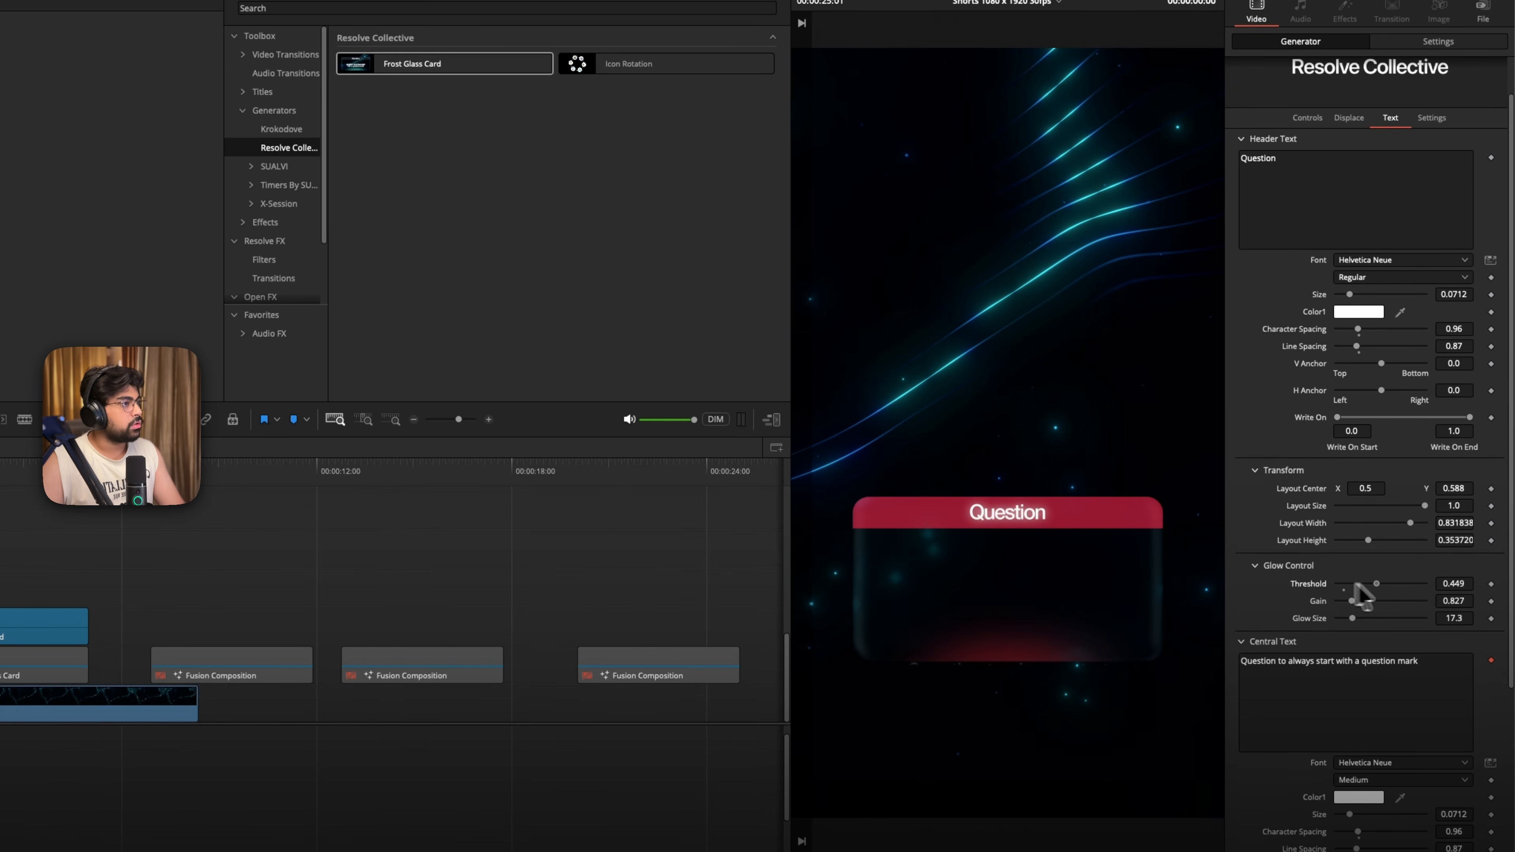
mouse_move(1352, 598)
mouse_down()
mouse_move(1381, 603)
mouse_move(1347, 601)
mouse_move(1373, 618)
mouse_up()
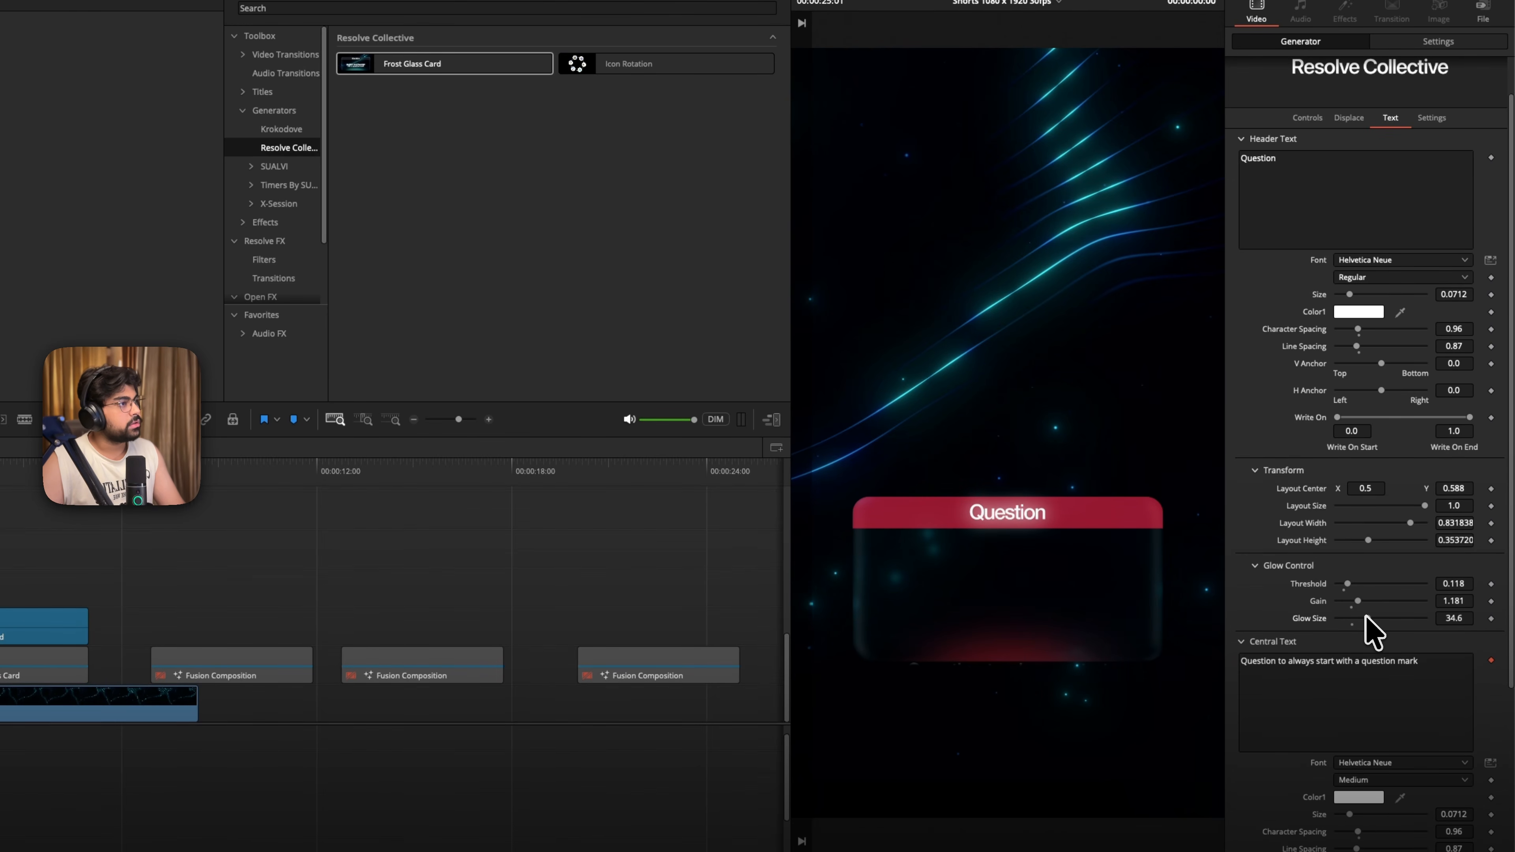
- Clear the card's header text and undo the deletion
scroll(1316, 632, down, 5)
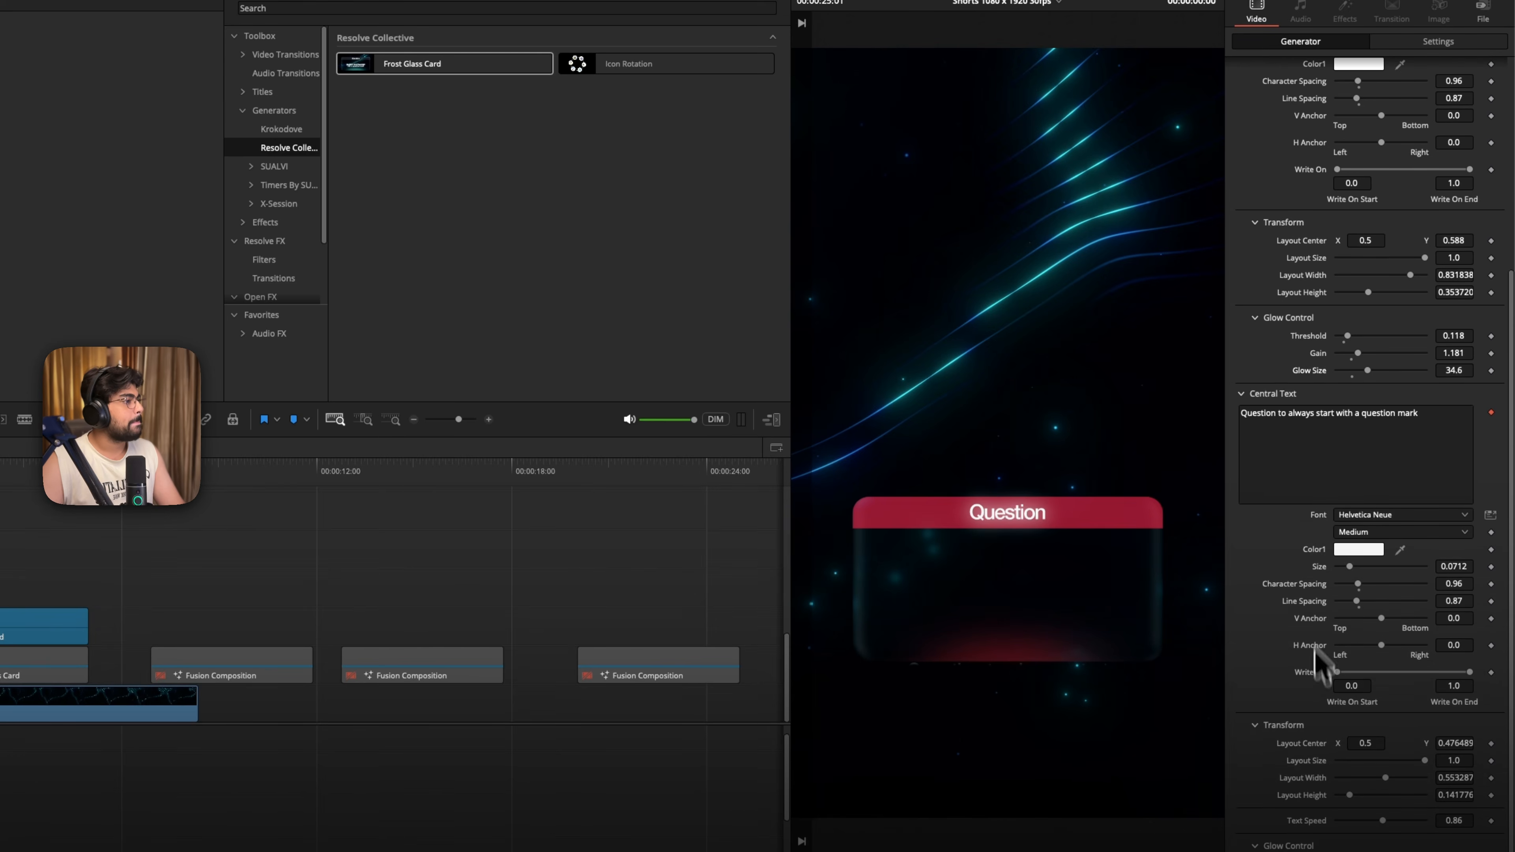
scroll(1252, 383, up, 6)
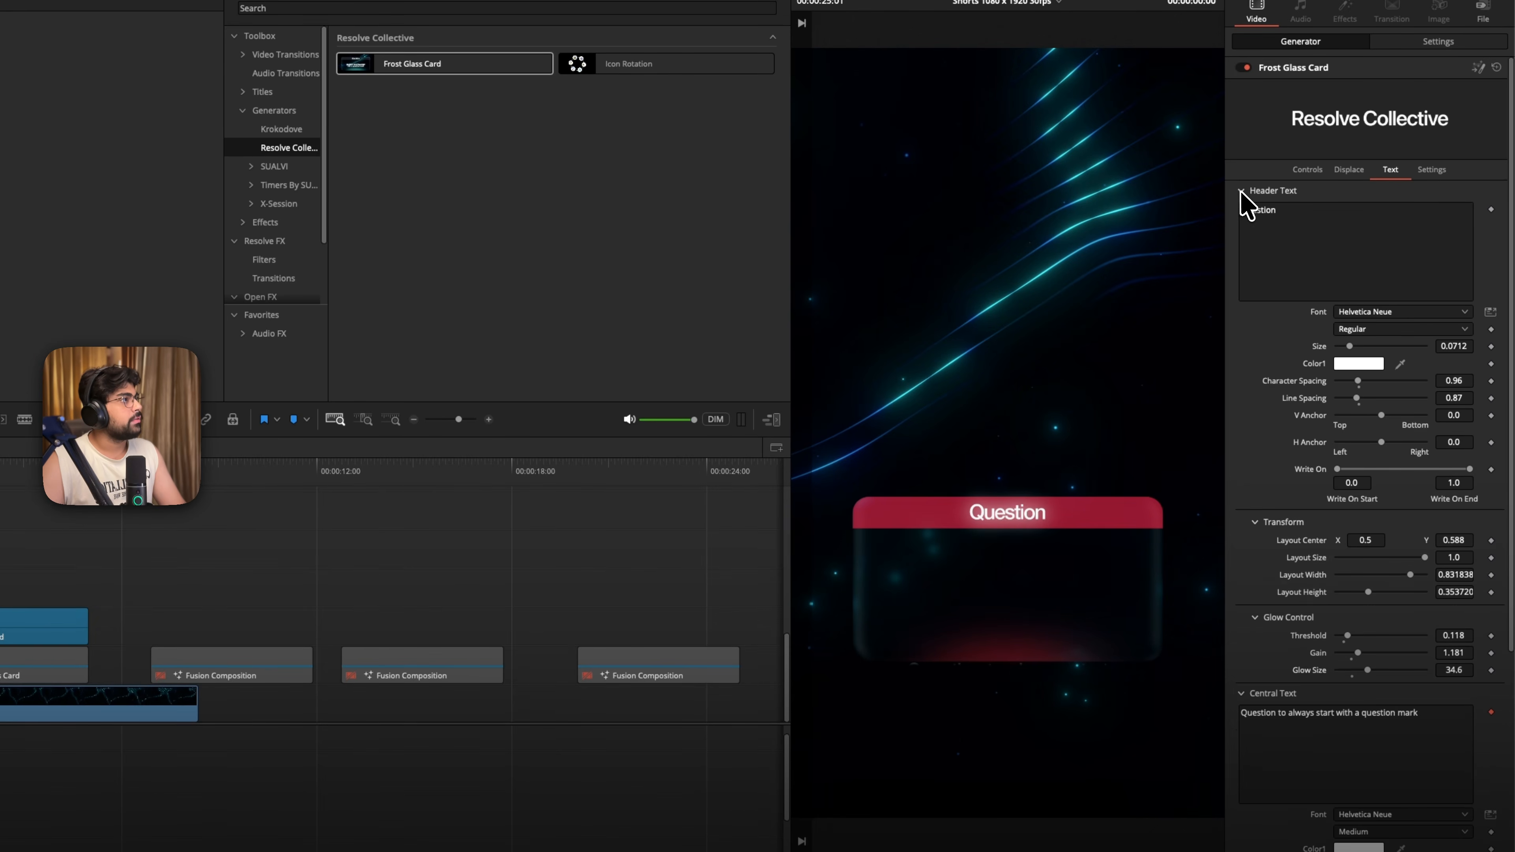
click(1275, 214)
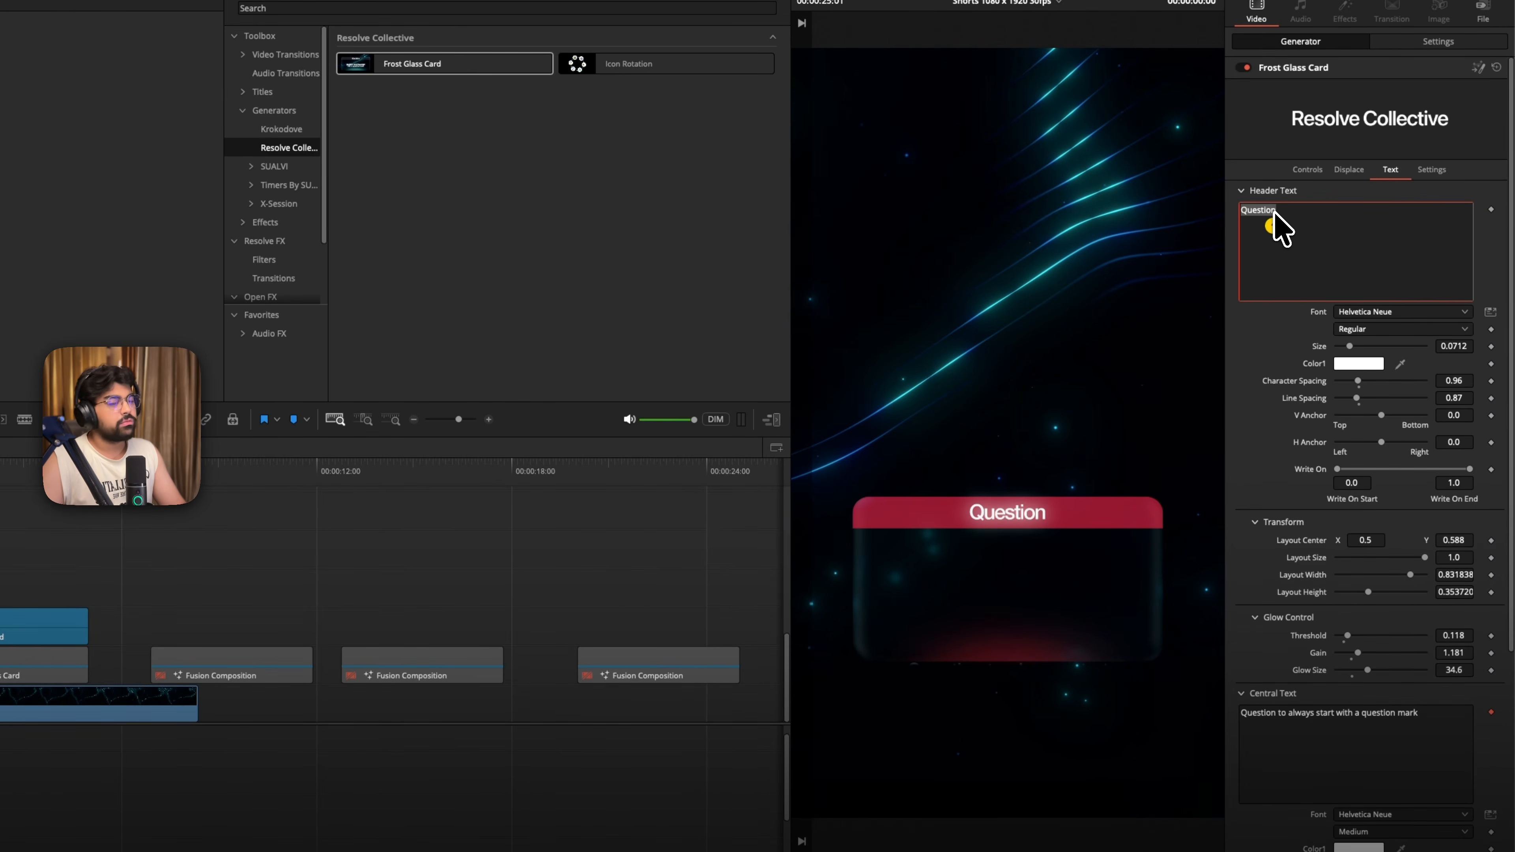
key(BackSpace)
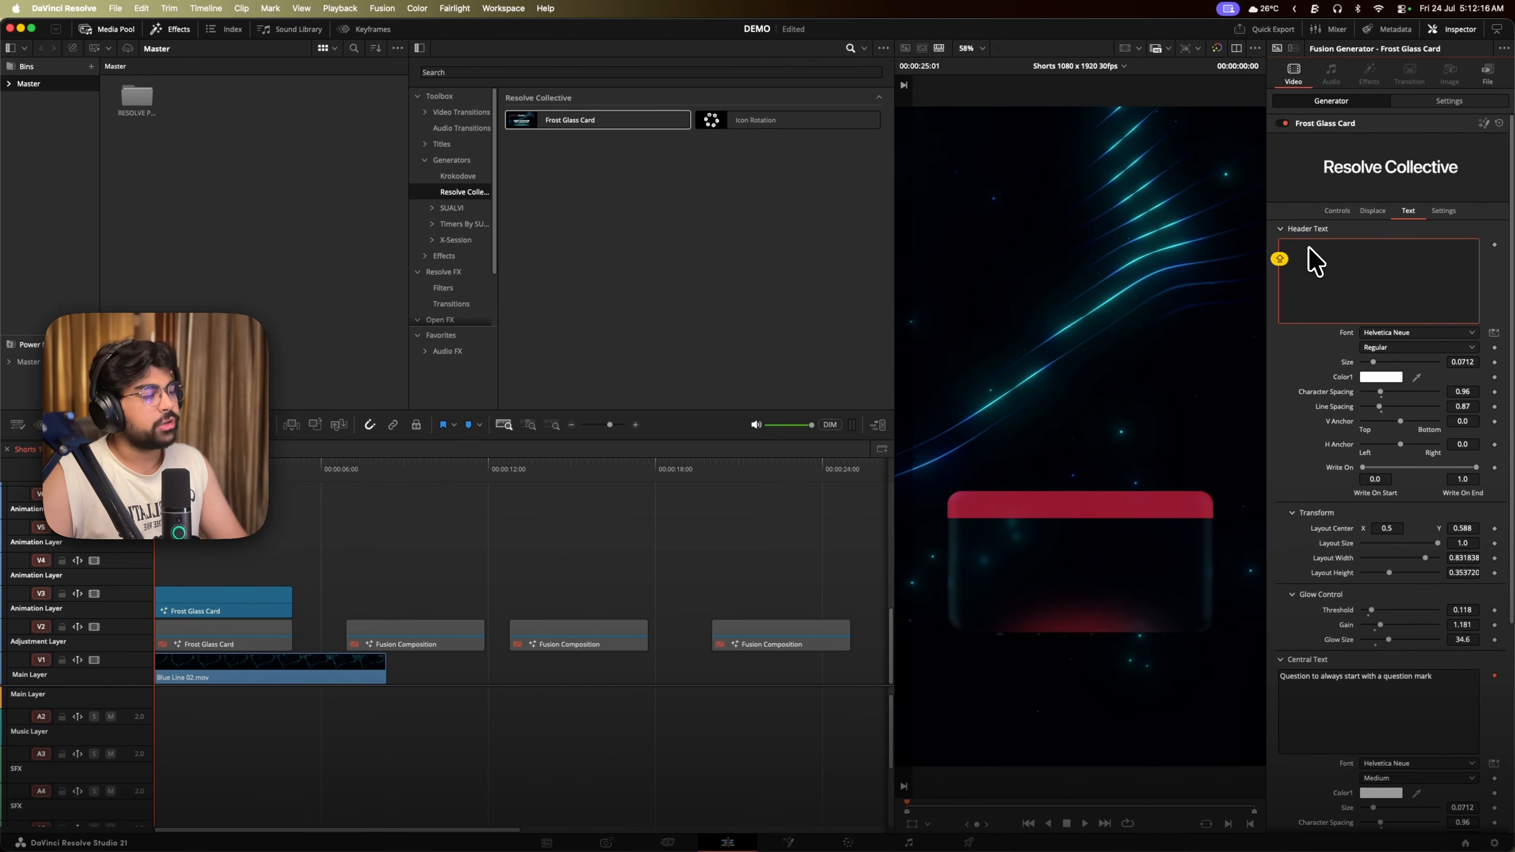
key(super+z)
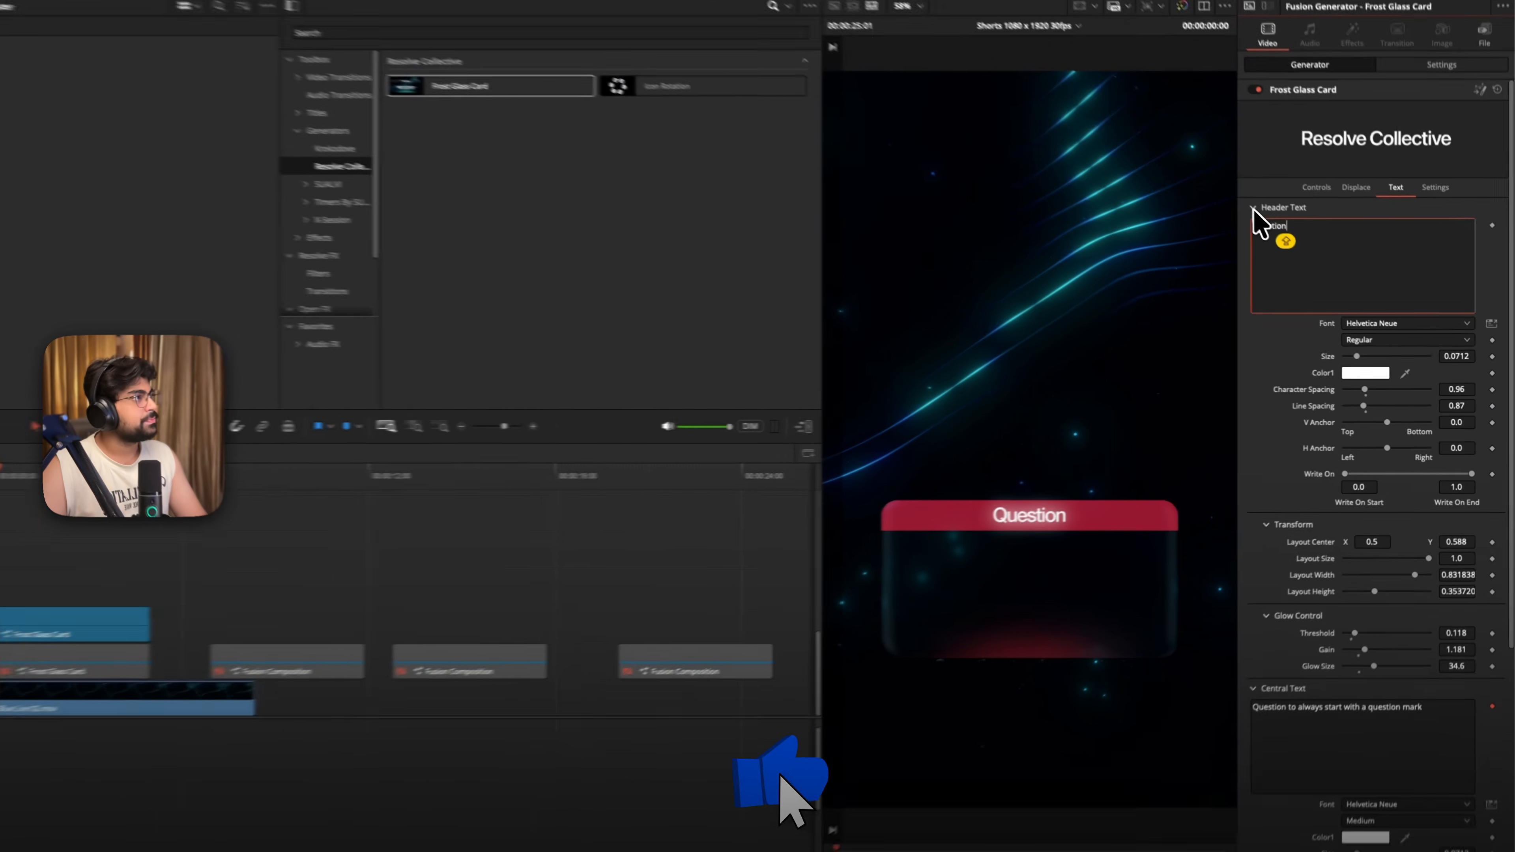
- Play back the central text animation and try a text speed of 1.6 before resetting it to the default
click(1282, 228)
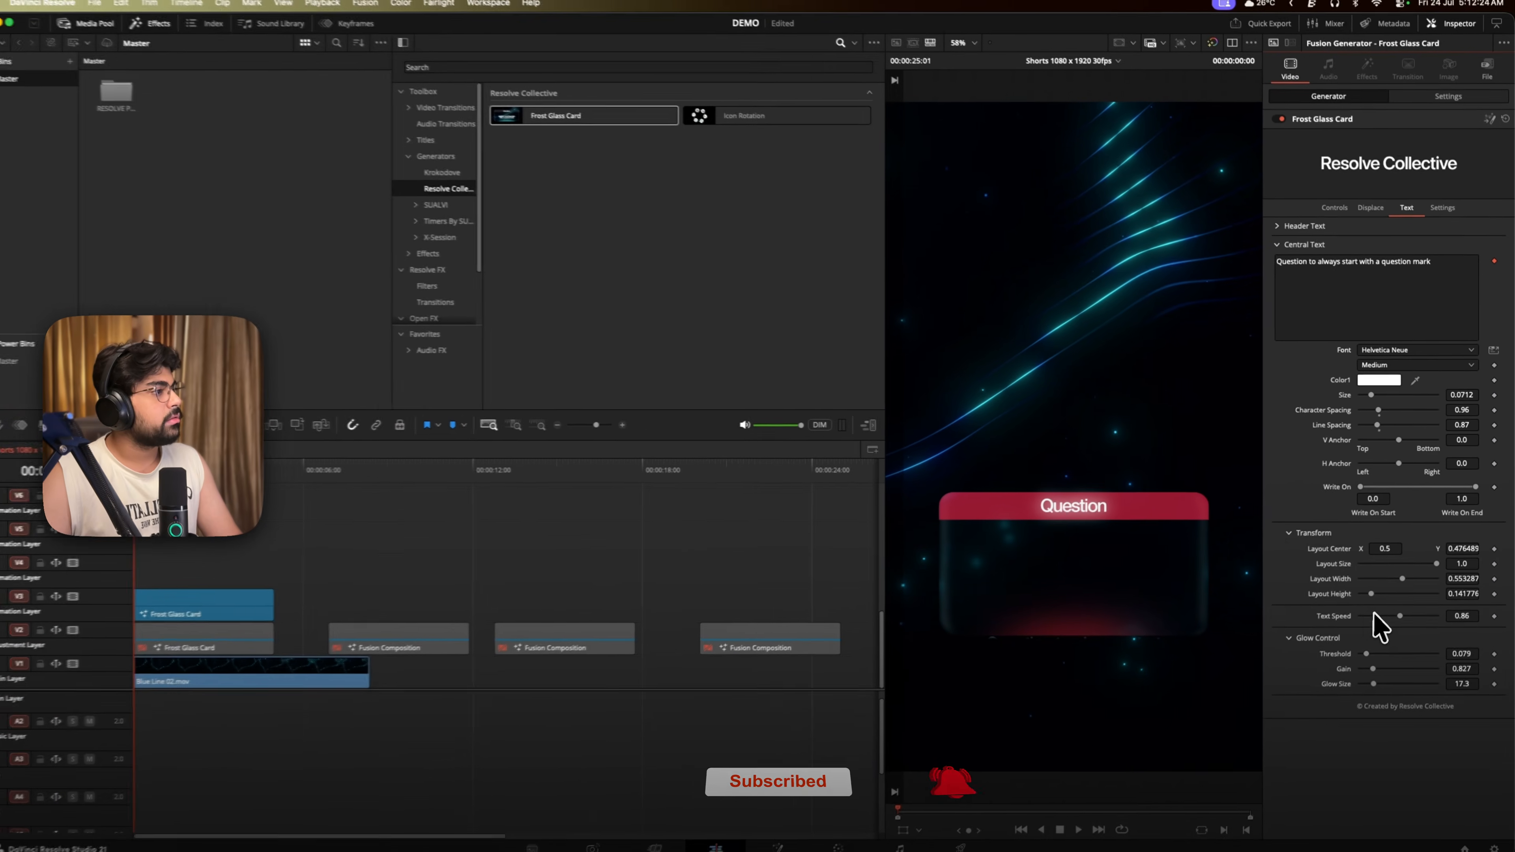
key(space)
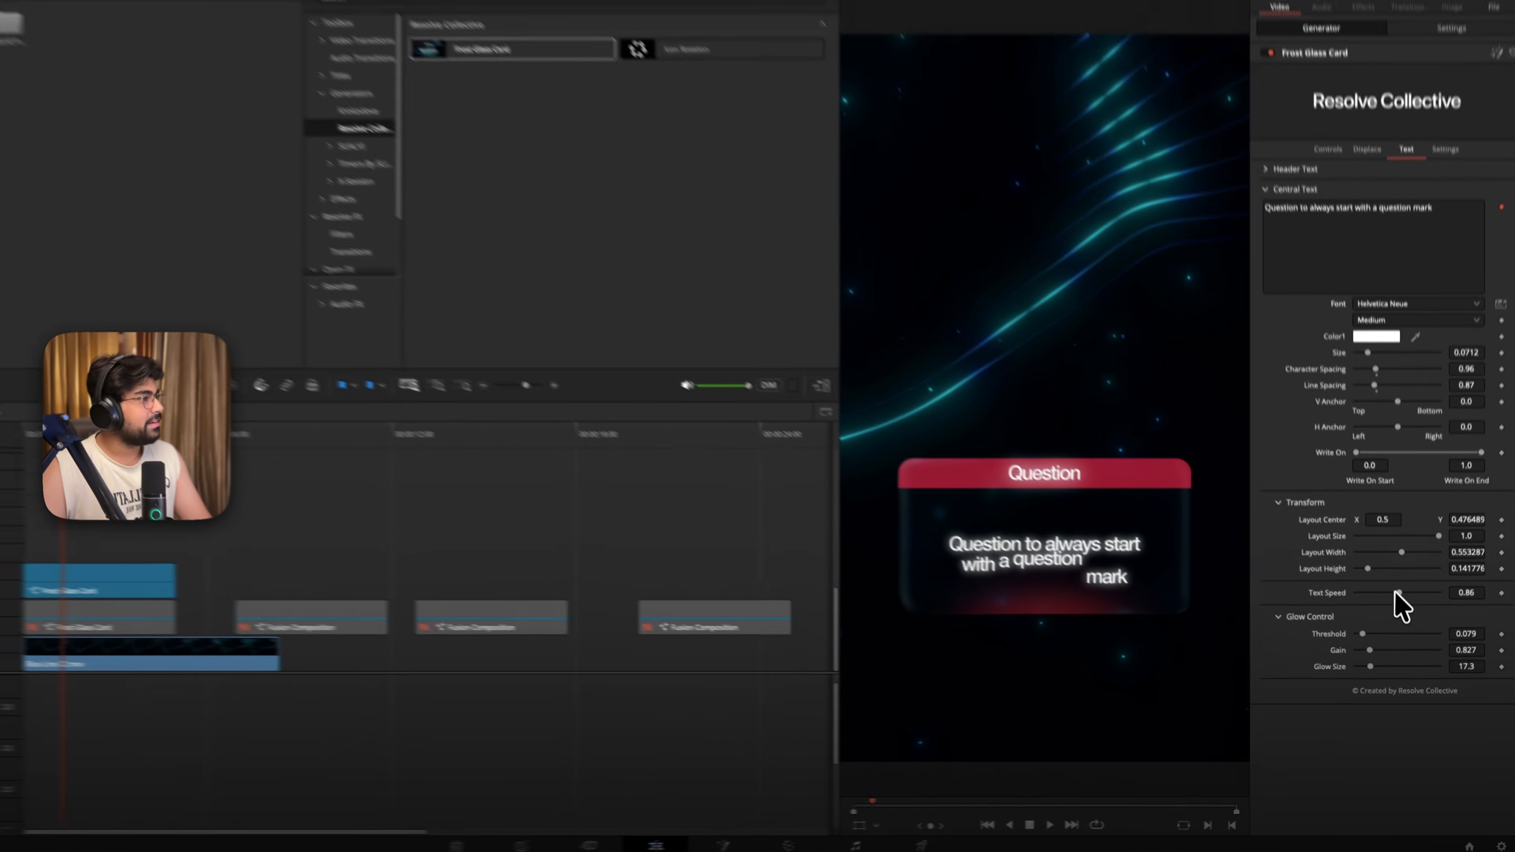
drag(1402, 614, 1394, 588)
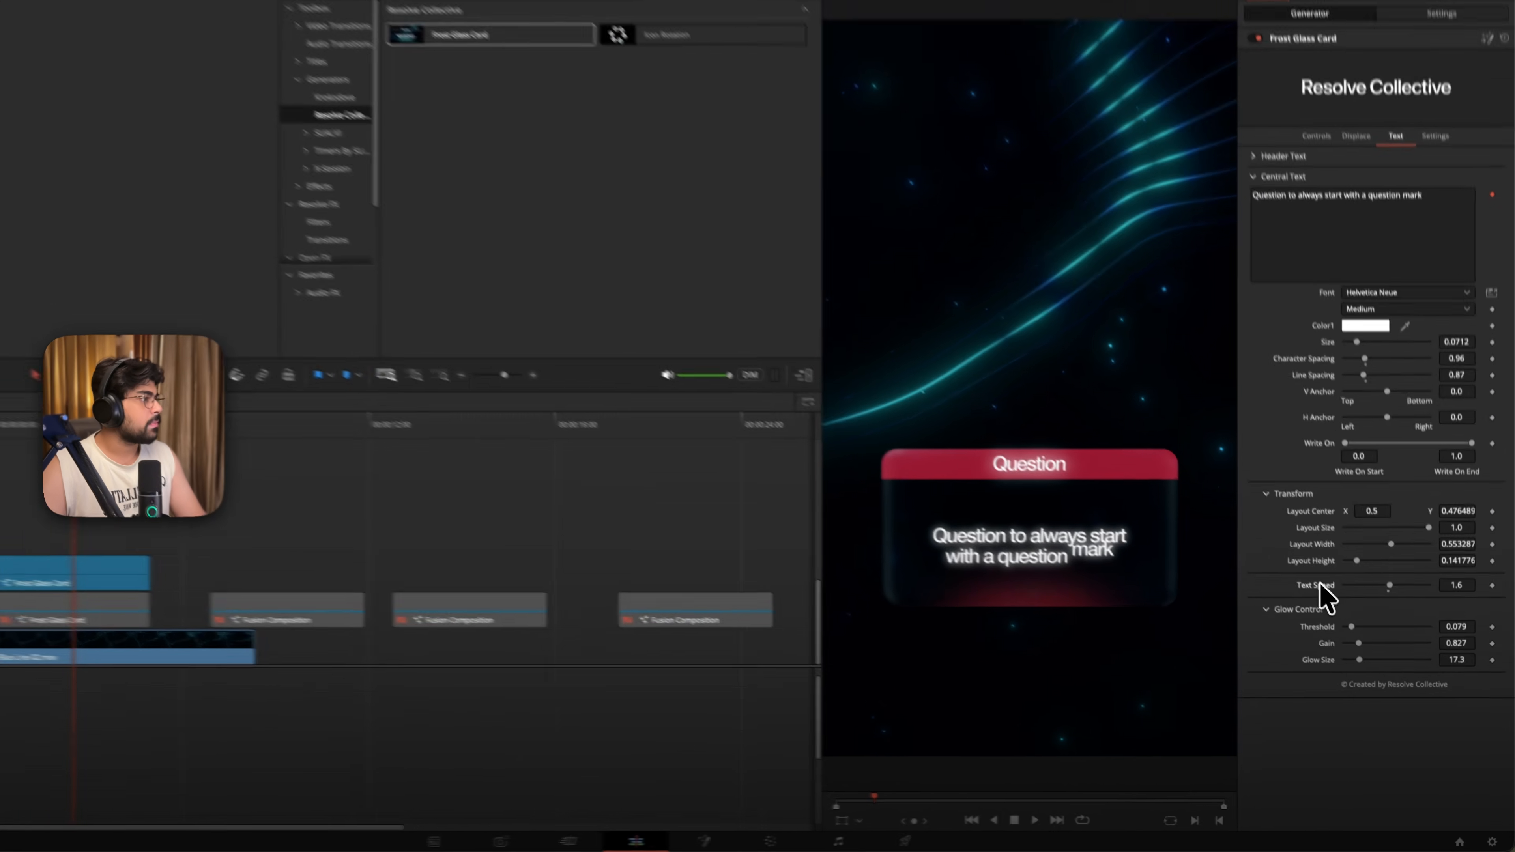
double_click(1338, 611)
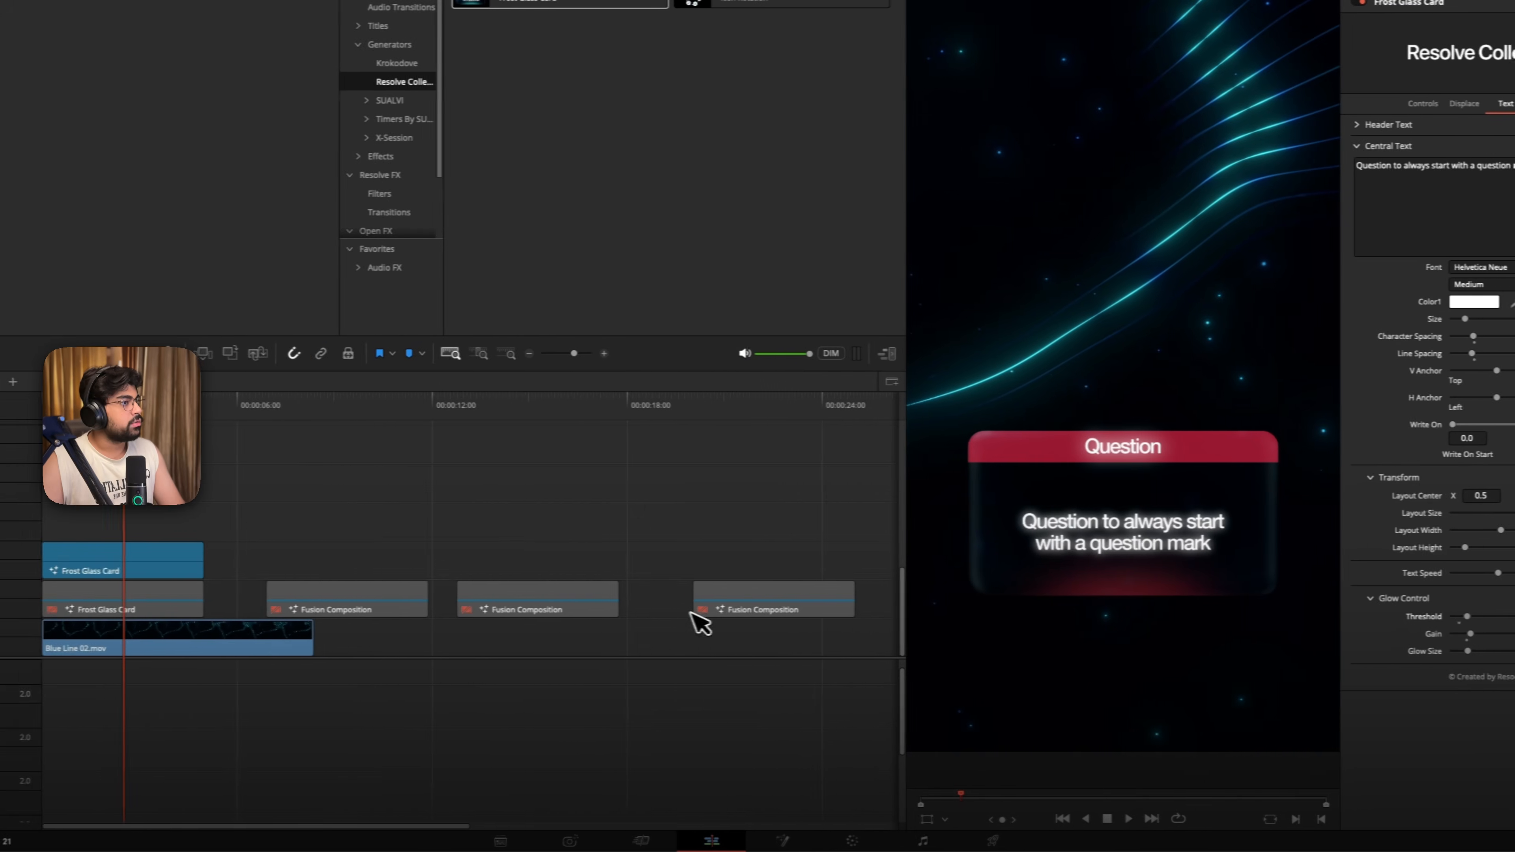
- Set the central text's glow threshold to 0.061, gain to 1.005 and glow size to 28.4, and open the central text for editing
drag(1467, 651, 1477, 651)
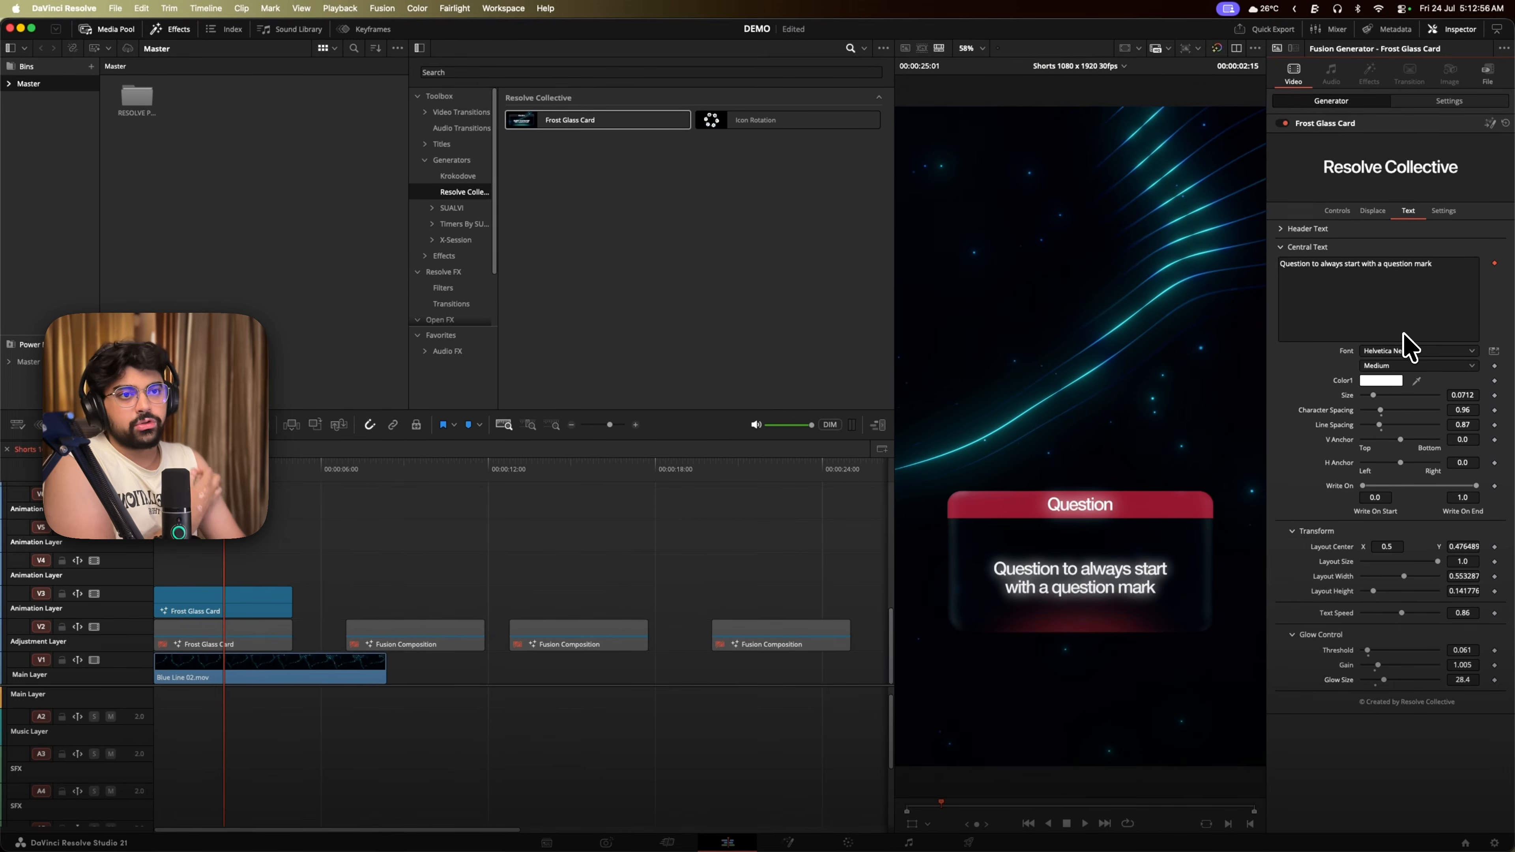
click(1350, 274)
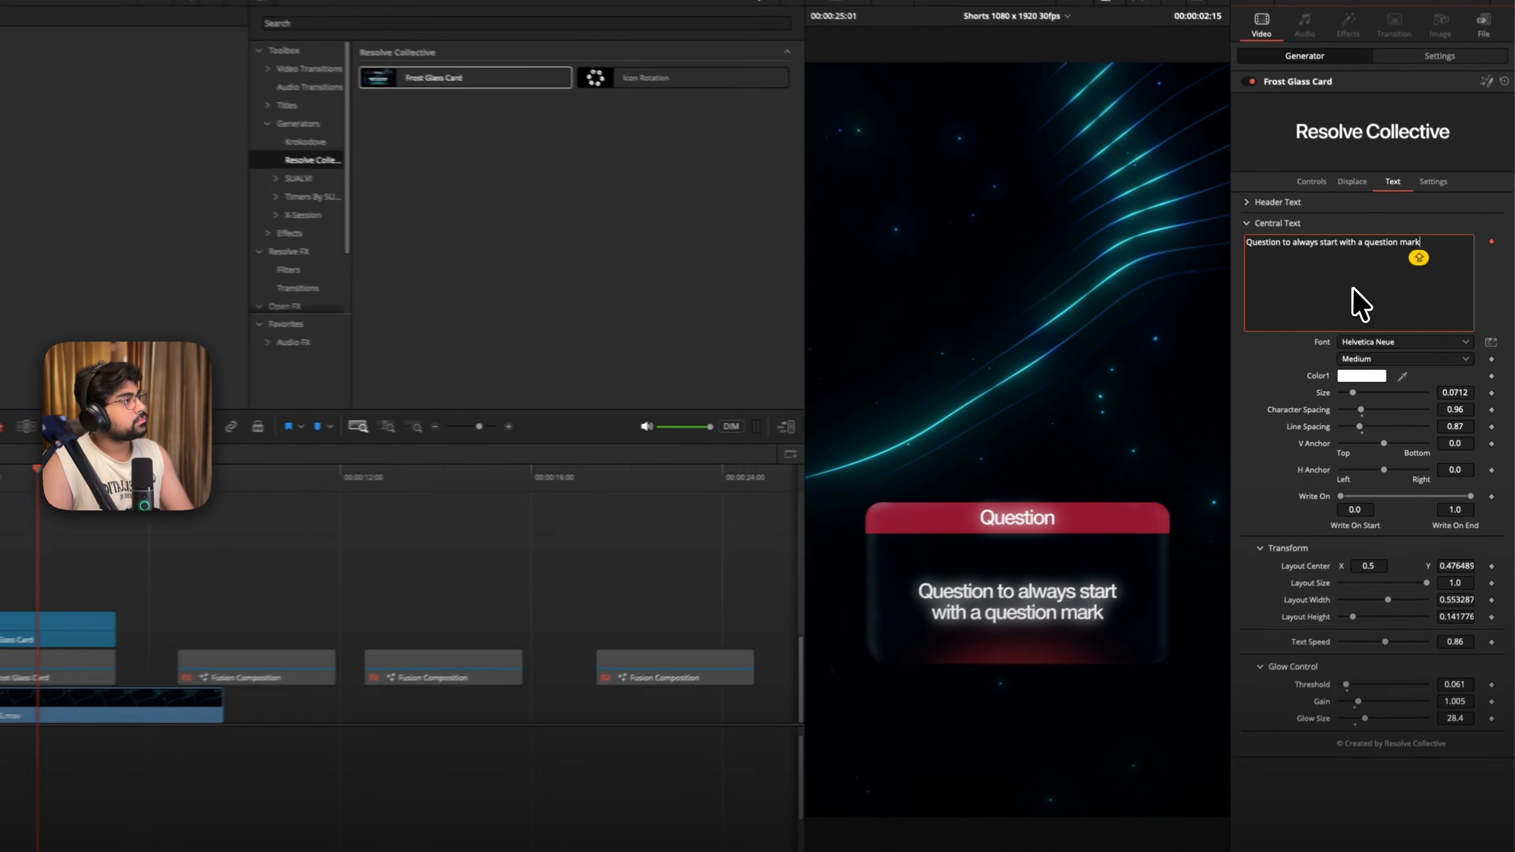